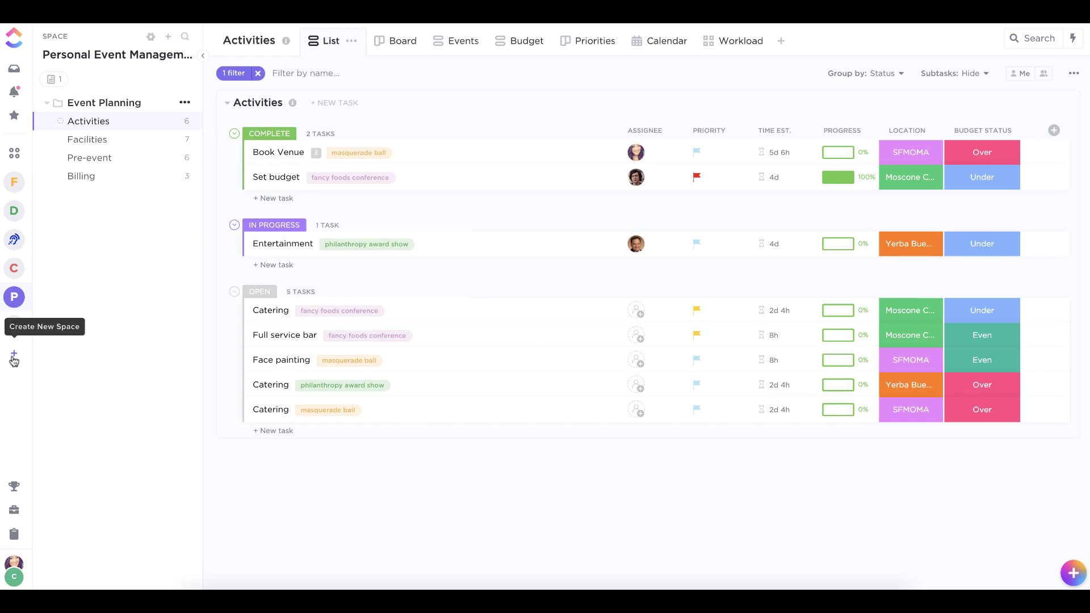
# Step: Start creating a new space and name it "CSV import"
pyautogui.click(14, 359)
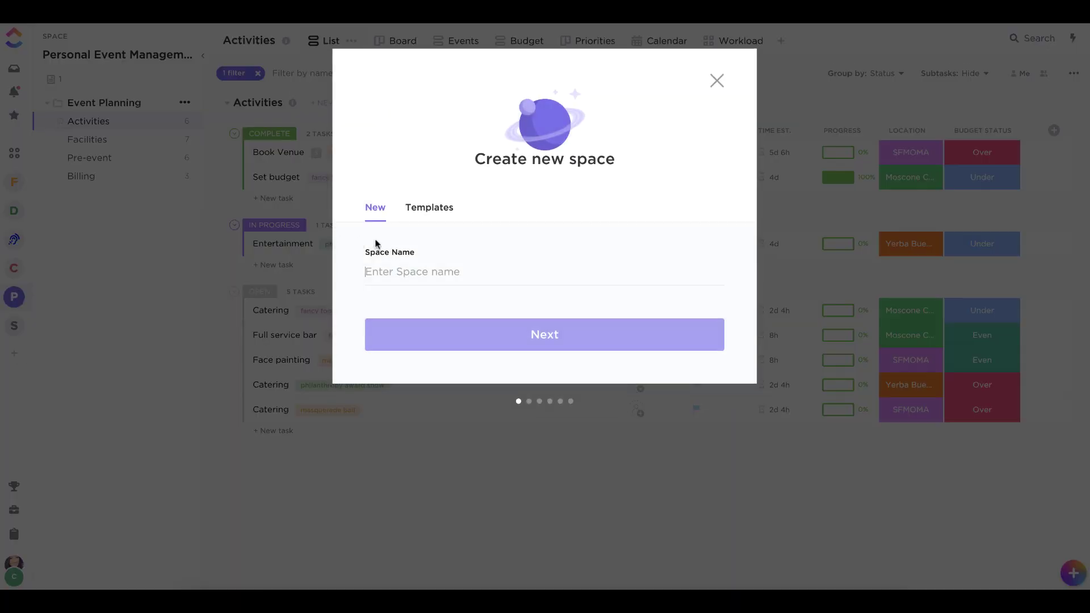
pyautogui.write('CSv')
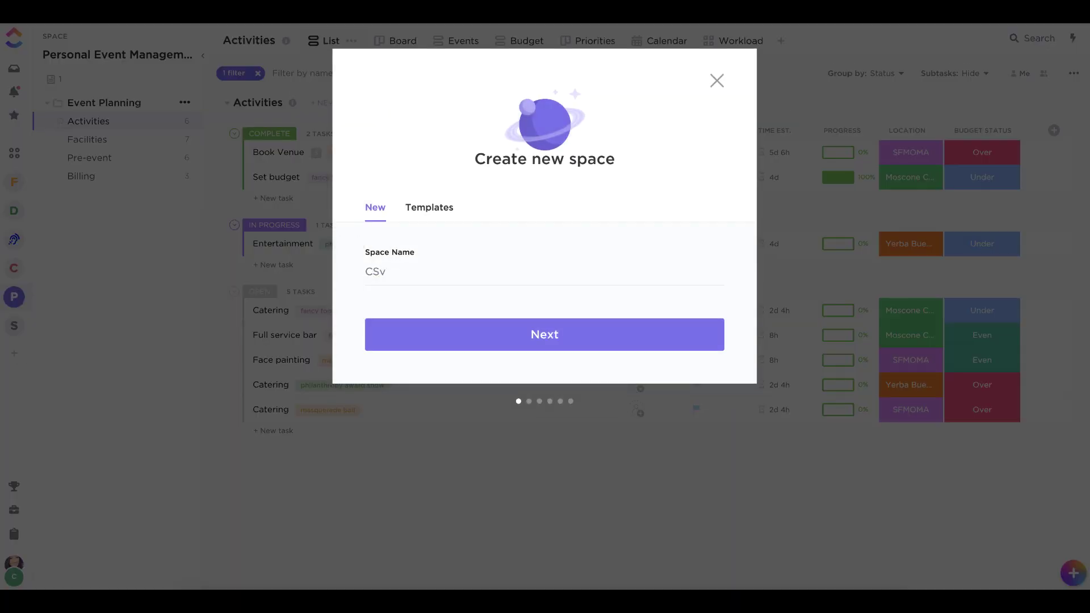
pyautogui.press('BackSpace')
pyautogui.write('V import')
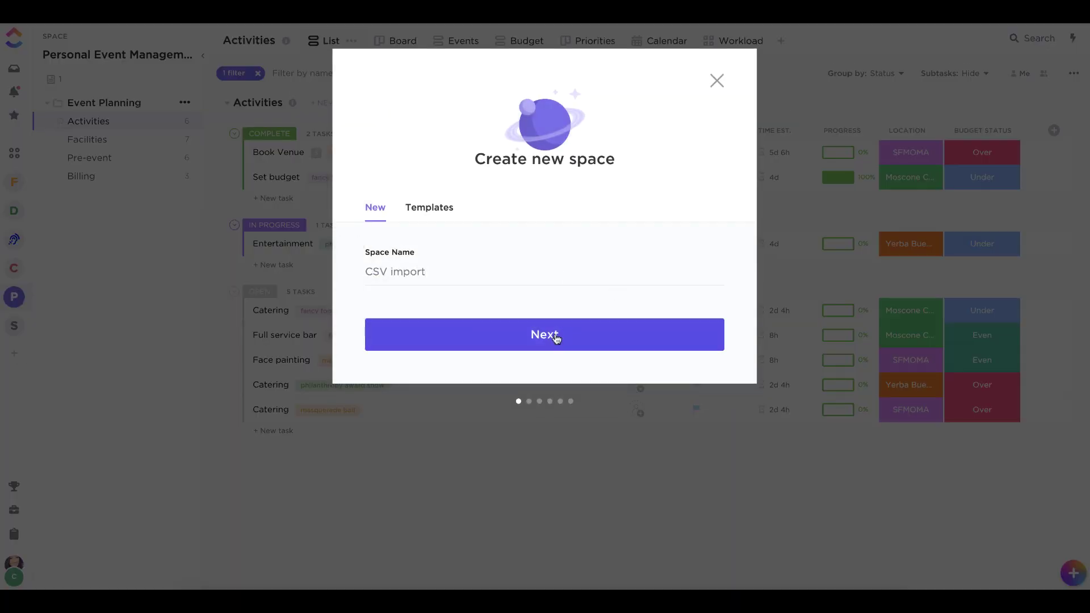
pyautogui.click(556, 339)
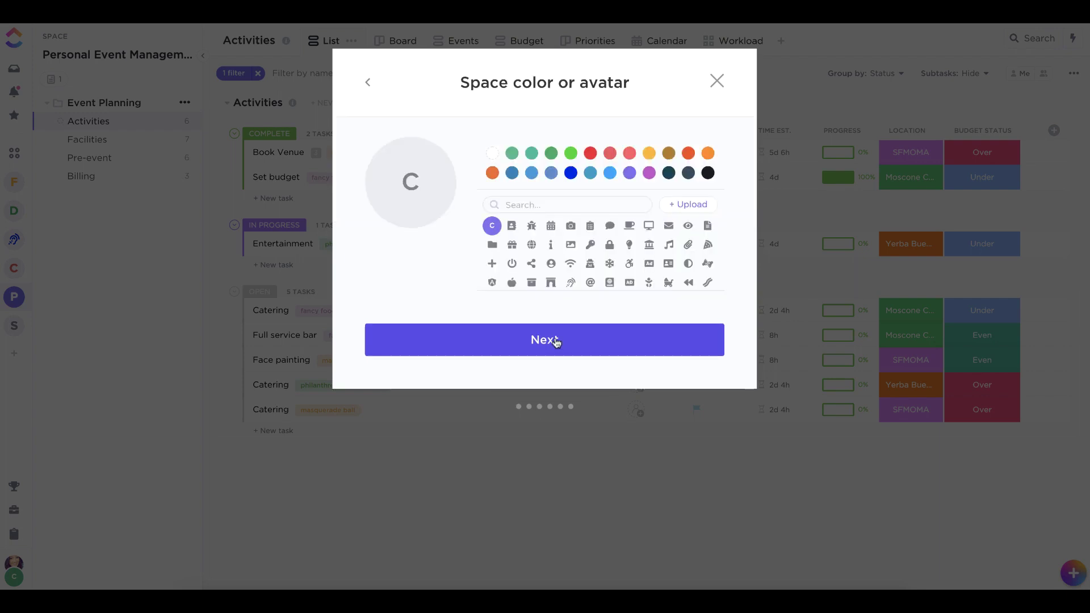
# Step: Create the space with the default avatar, ClickUp Workspace sharing, Custom task statuses, preselected ClickApps and the required List and Board views
pyautogui.click(512, 341)
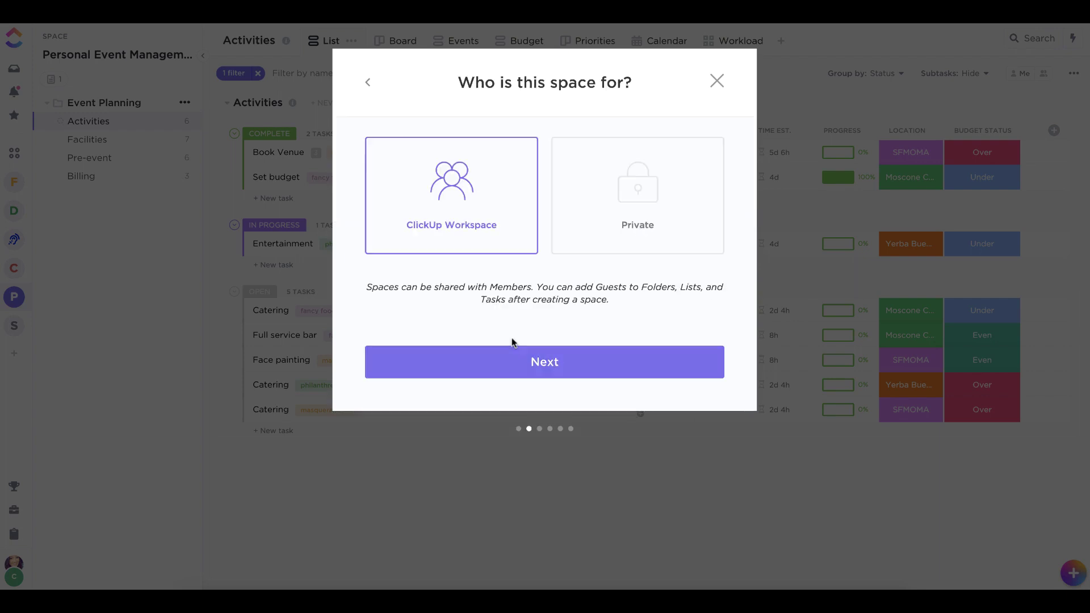
pyautogui.click(503, 369)
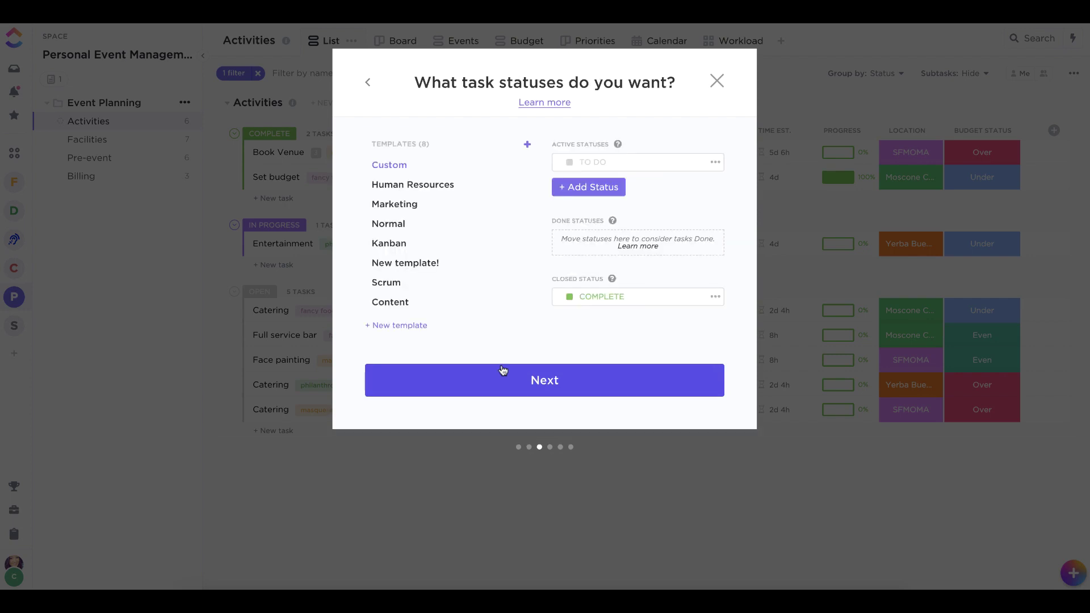
pyautogui.click(502, 385)
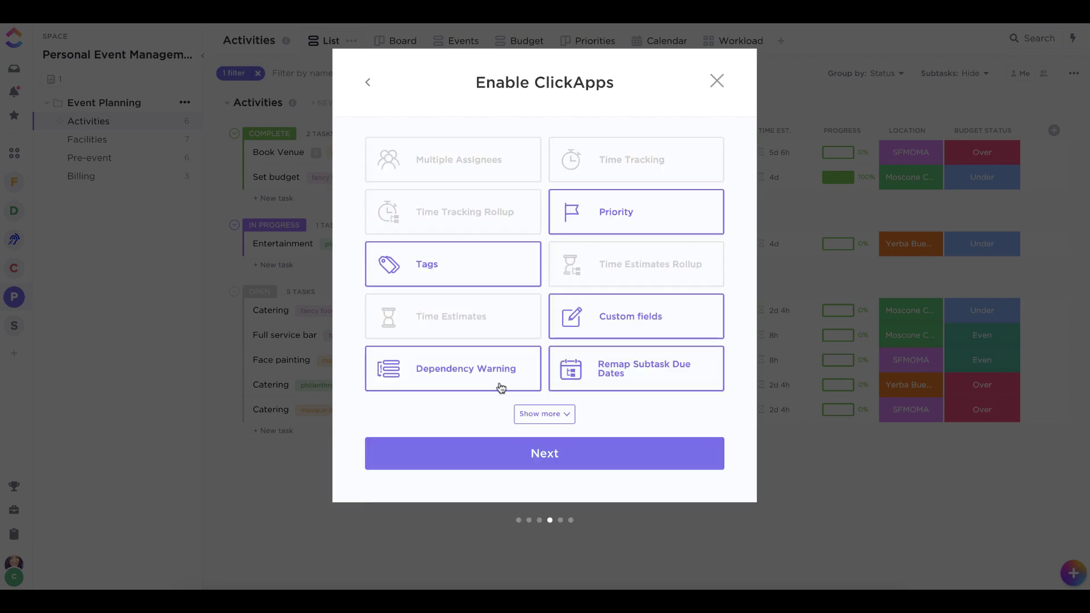
pyautogui.click(473, 443)
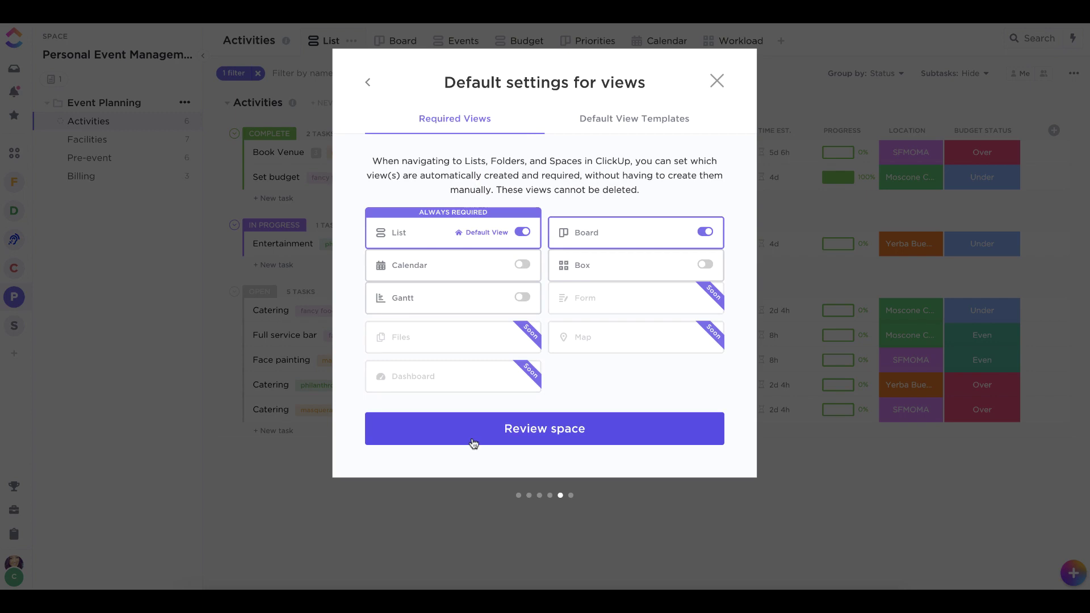
pyautogui.click(473, 443)
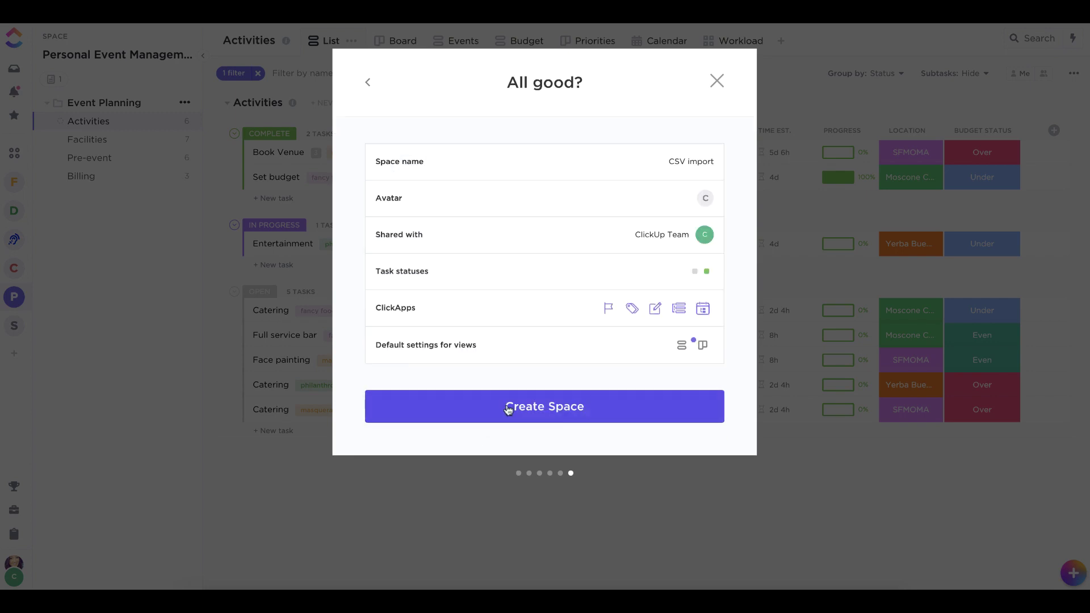
pyautogui.click(508, 409)
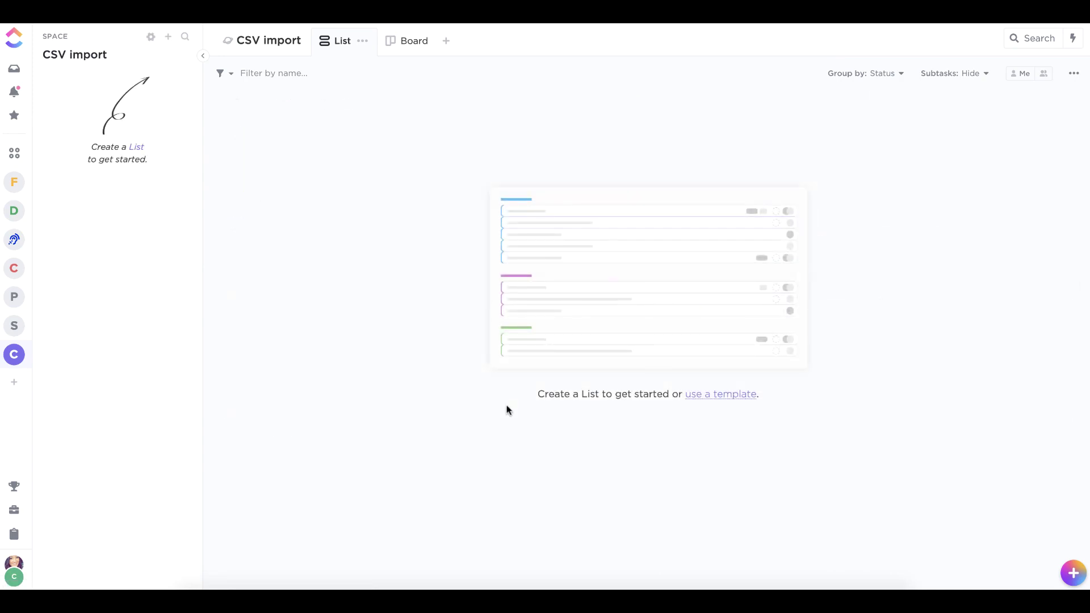
# Step: Open the workspace's Import/Export settings and start an import from a CSV file
pyautogui.click(18, 574)
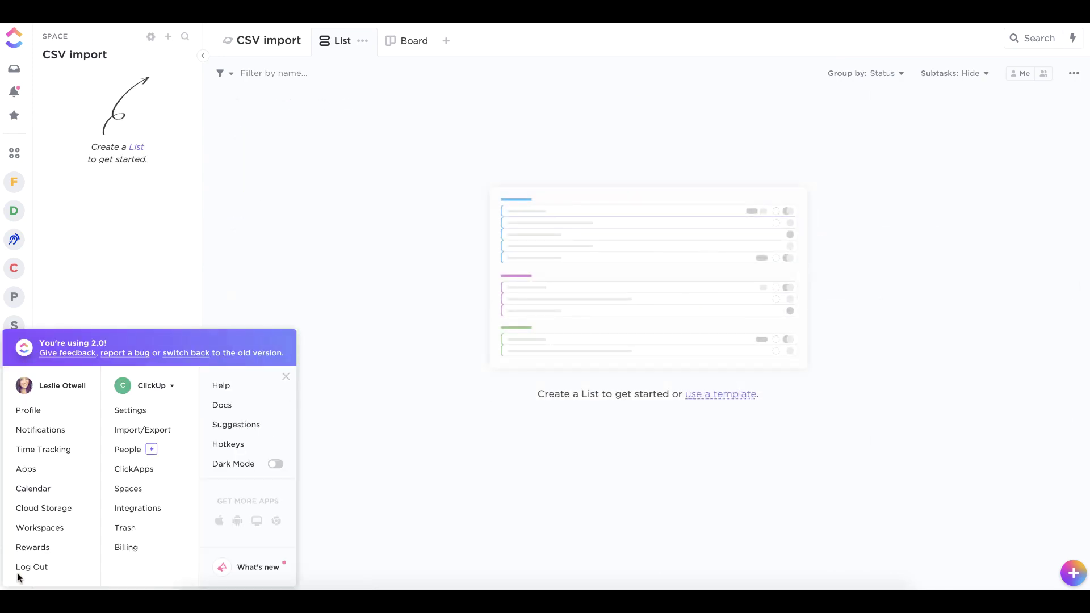
pyautogui.click(148, 433)
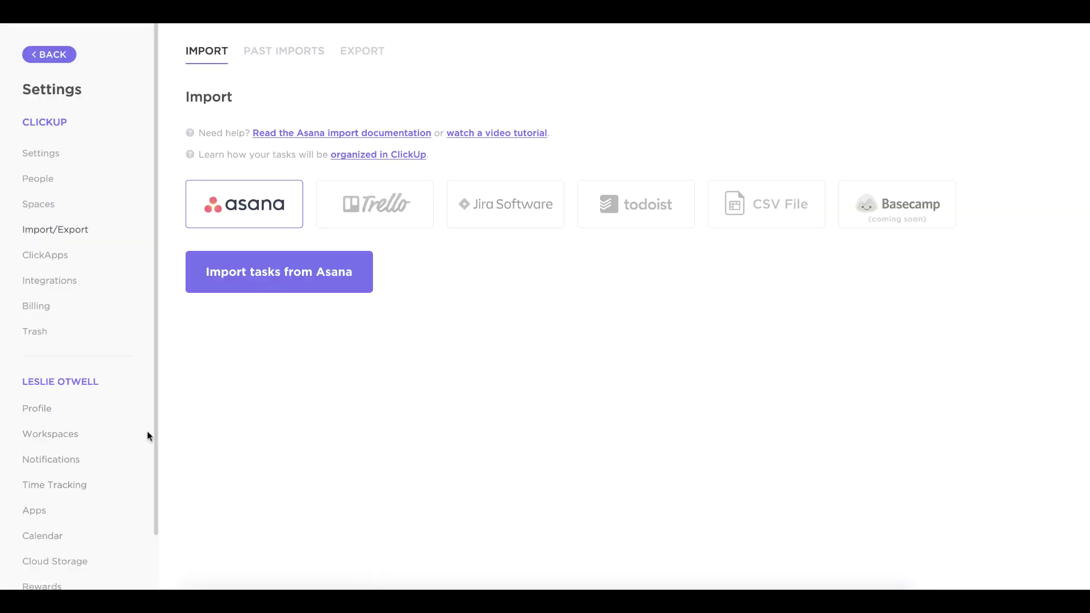
pyautogui.click(793, 203)
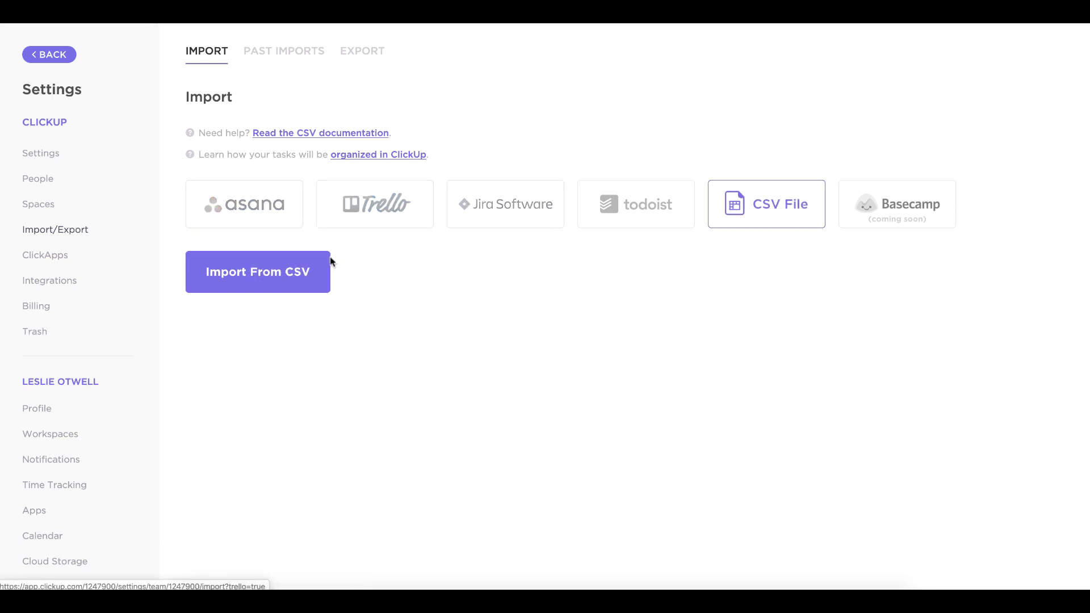
pyautogui.click(318, 275)
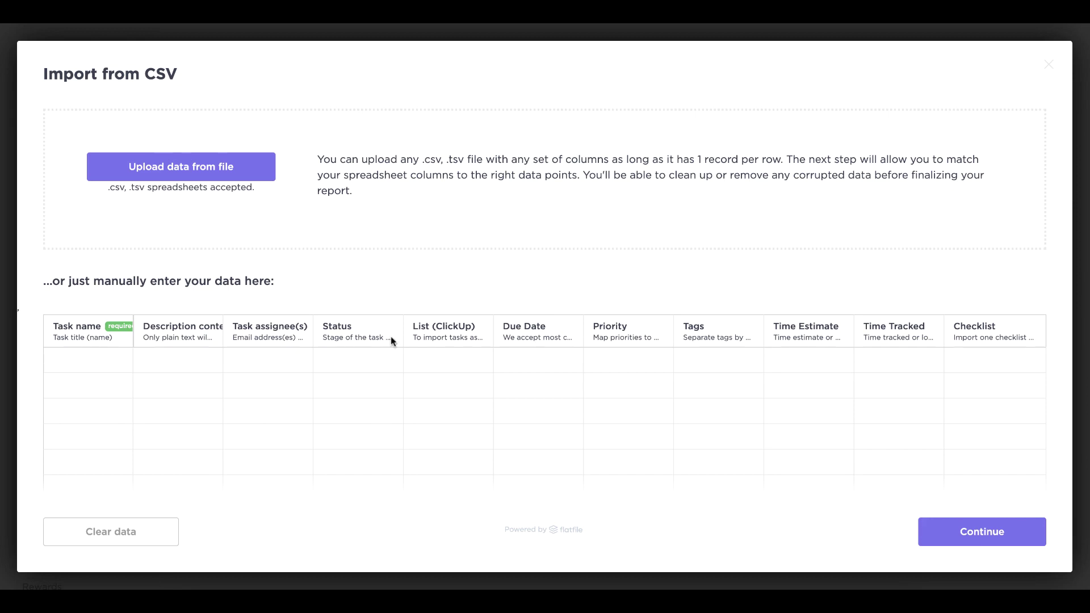
# Step: Upload the "CSV import" file from the Desktop and accept its first row as column names
pyautogui.click(232, 168)
pyautogui.click(444, 83)
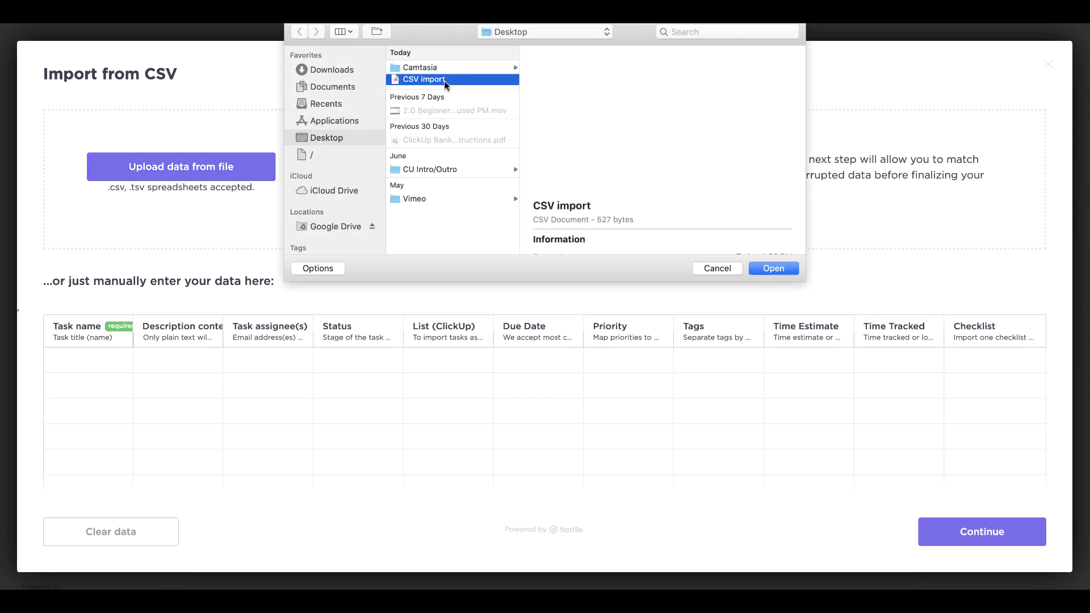
pyautogui.click(755, 269)
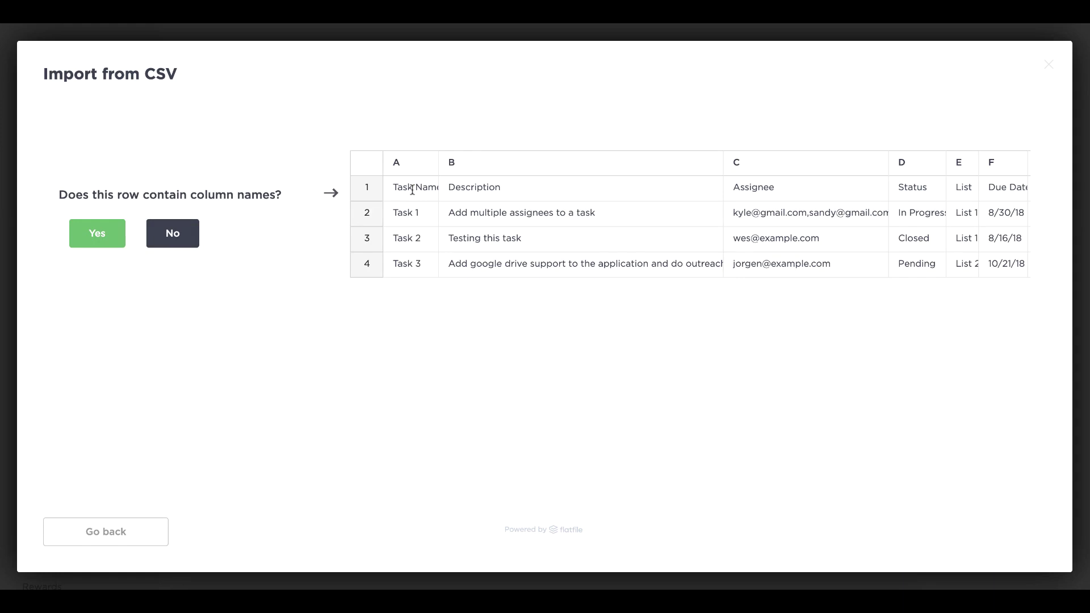
pyautogui.click(97, 241)
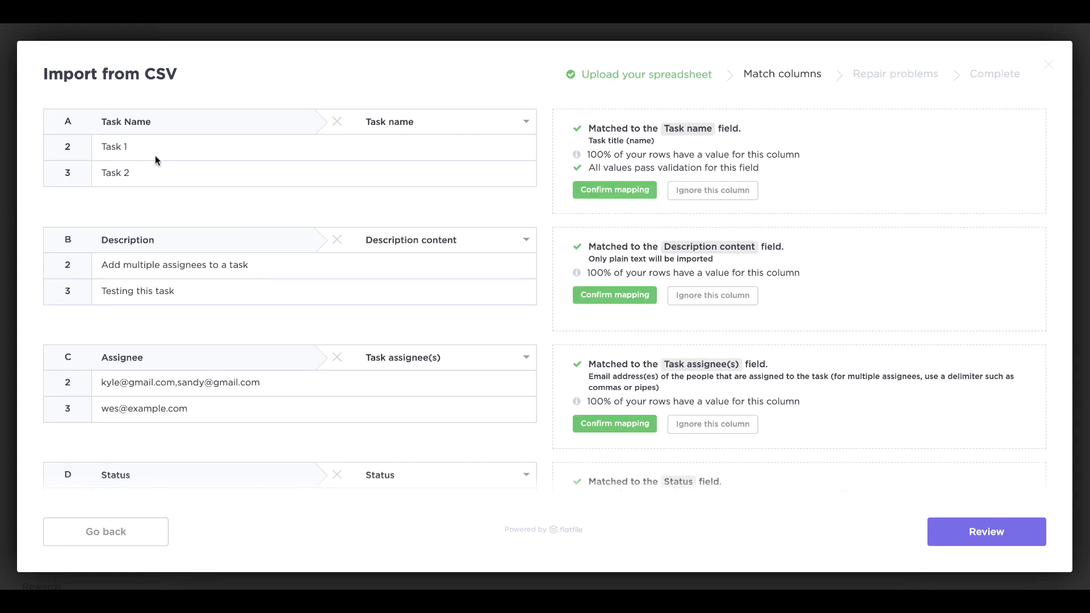
# Step: Examine which fields the Task Name column can be matched to, without changing its match
pyautogui.click(416, 124)
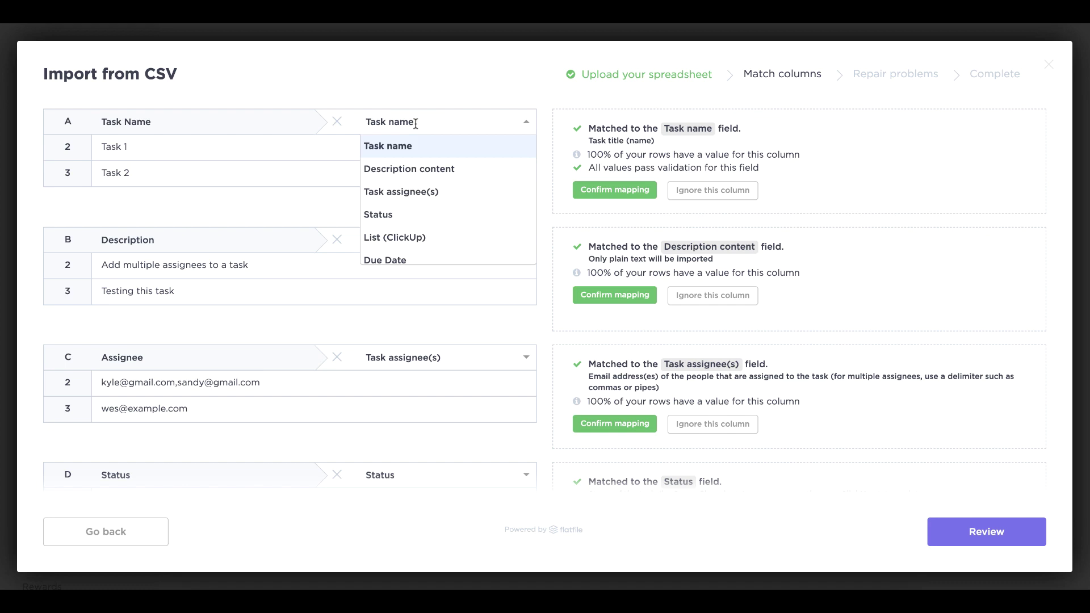
pyautogui.scroll(-3, 419, 175)
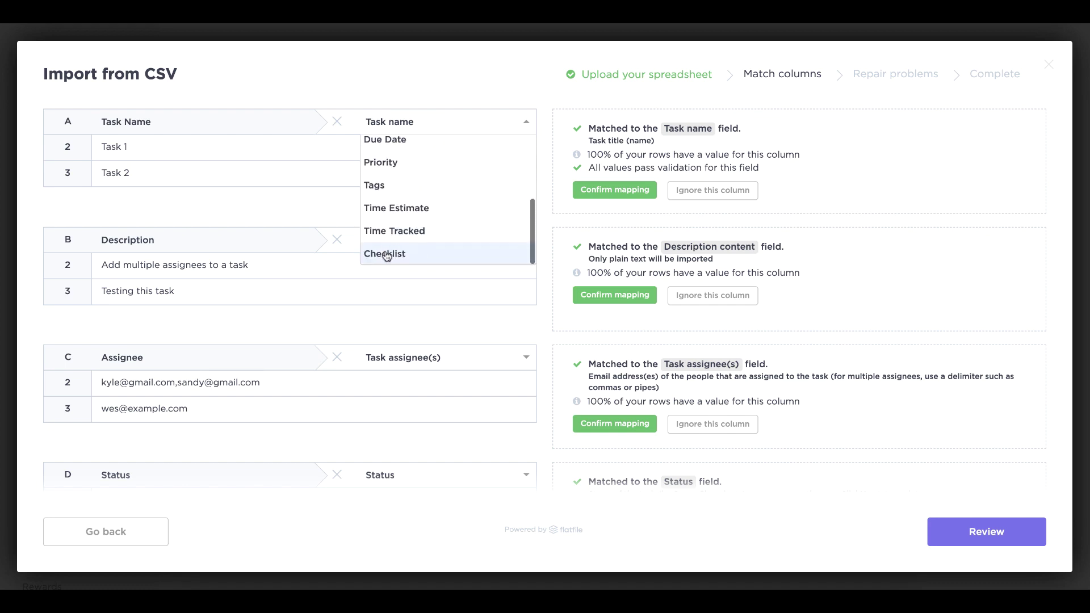
pyautogui.scroll(3, 420, 193)
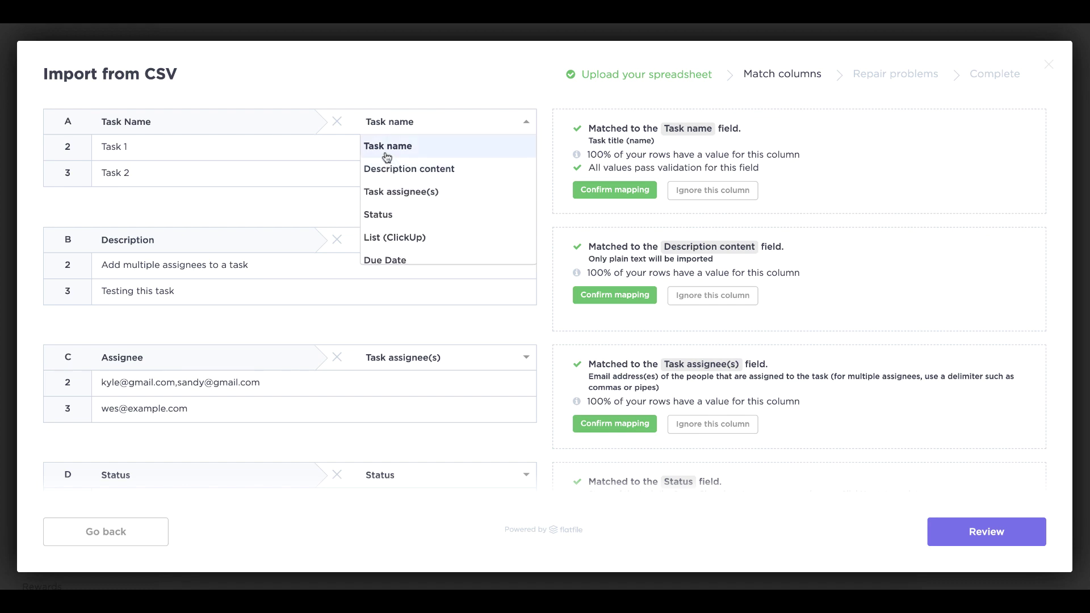
pyautogui.click(451, 90)
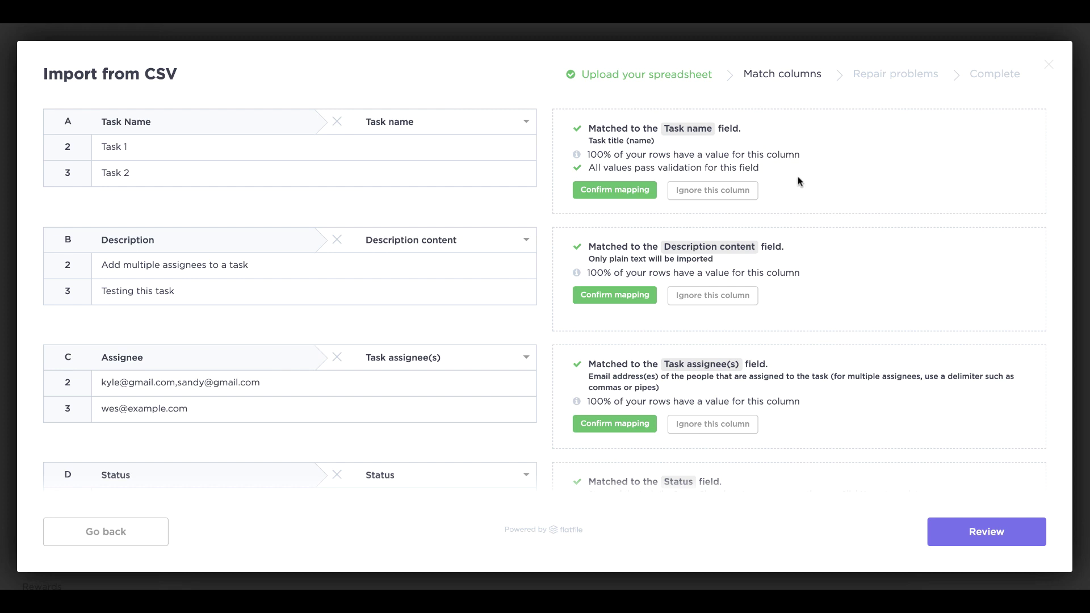
pyautogui.click(440, 122)
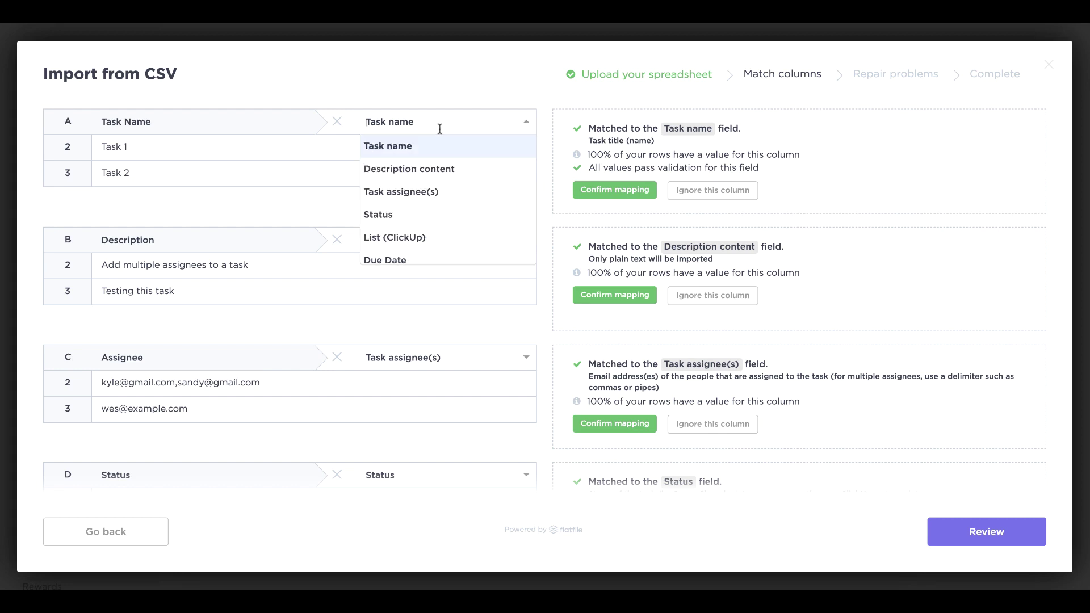
pyautogui.click(490, 81)
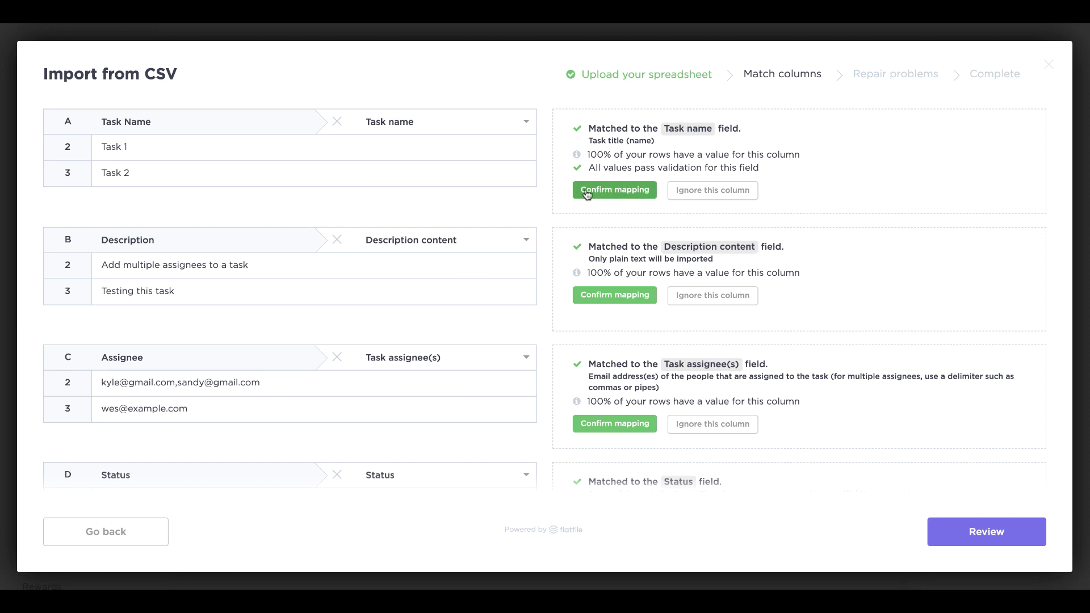
# Step: Confirm the mappings of the Task Name, Description, Assignee and Status columns
pyautogui.click(634, 197)
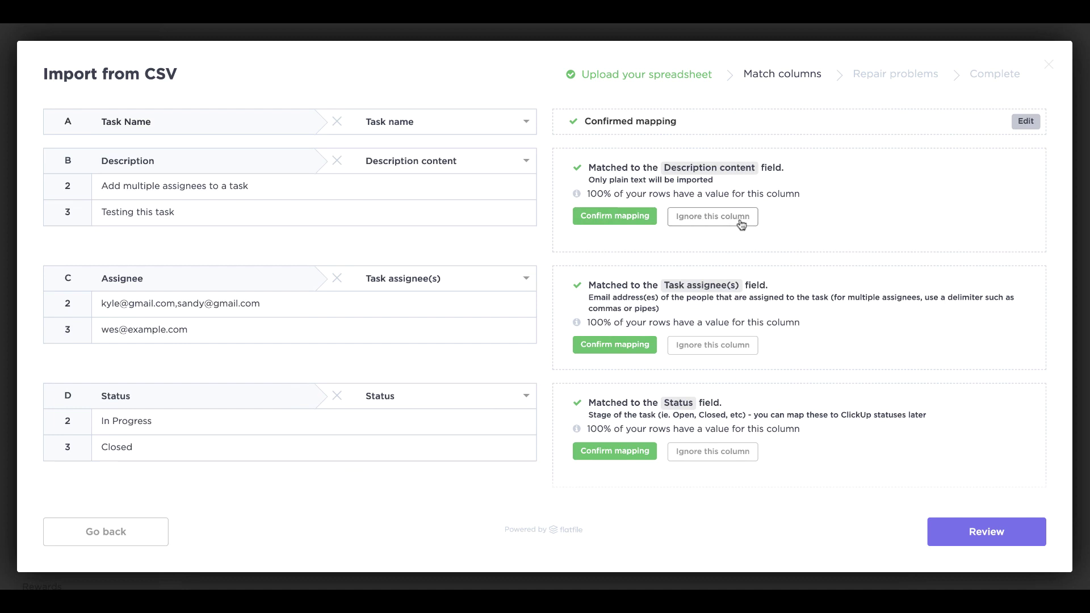
pyautogui.click(623, 216)
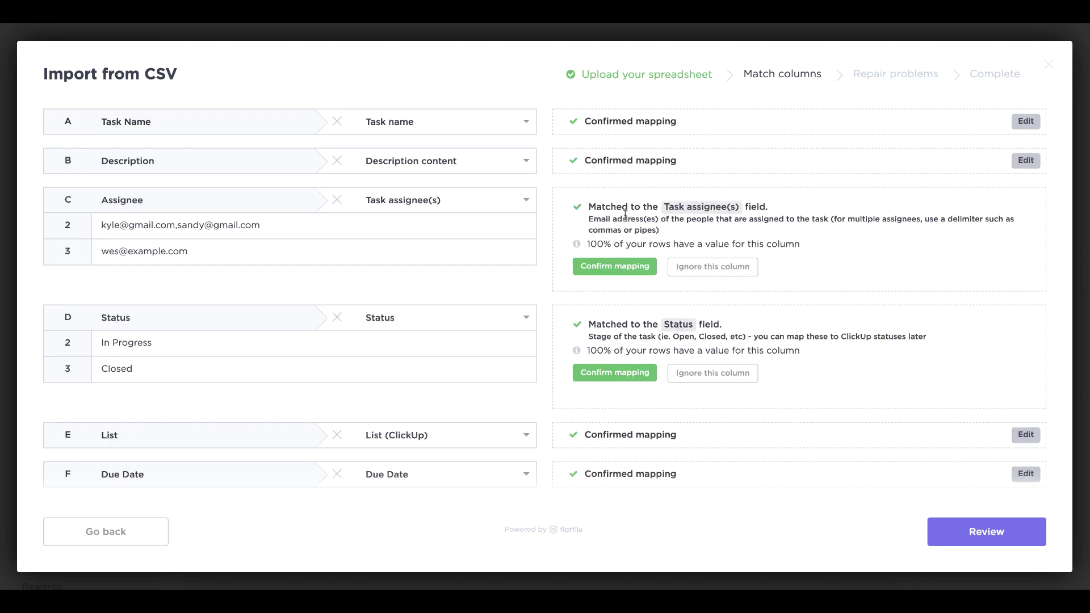
pyautogui.click(609, 265)
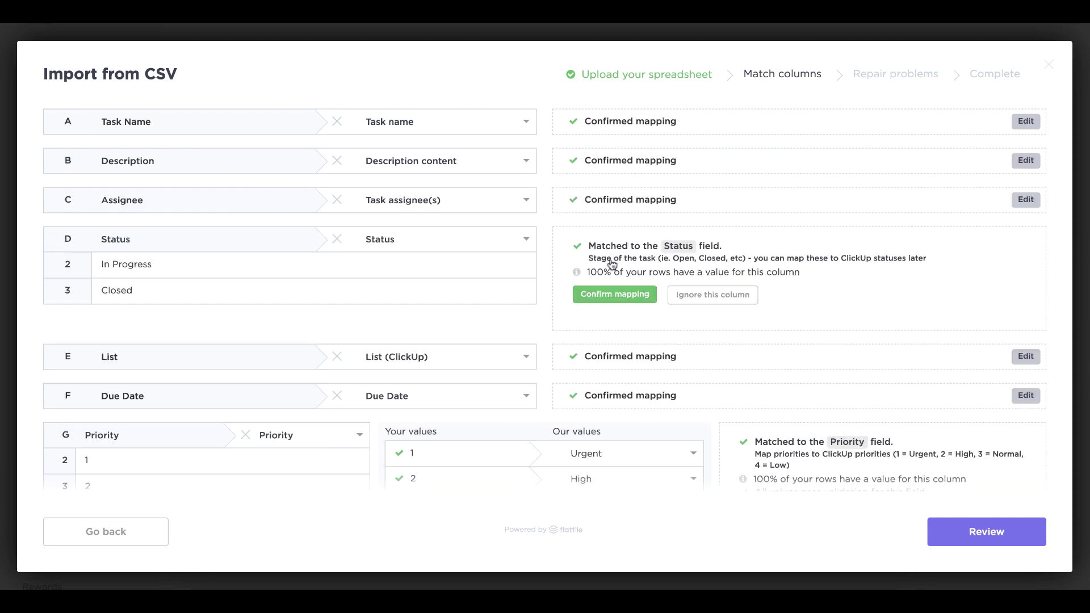
pyautogui.click(600, 294)
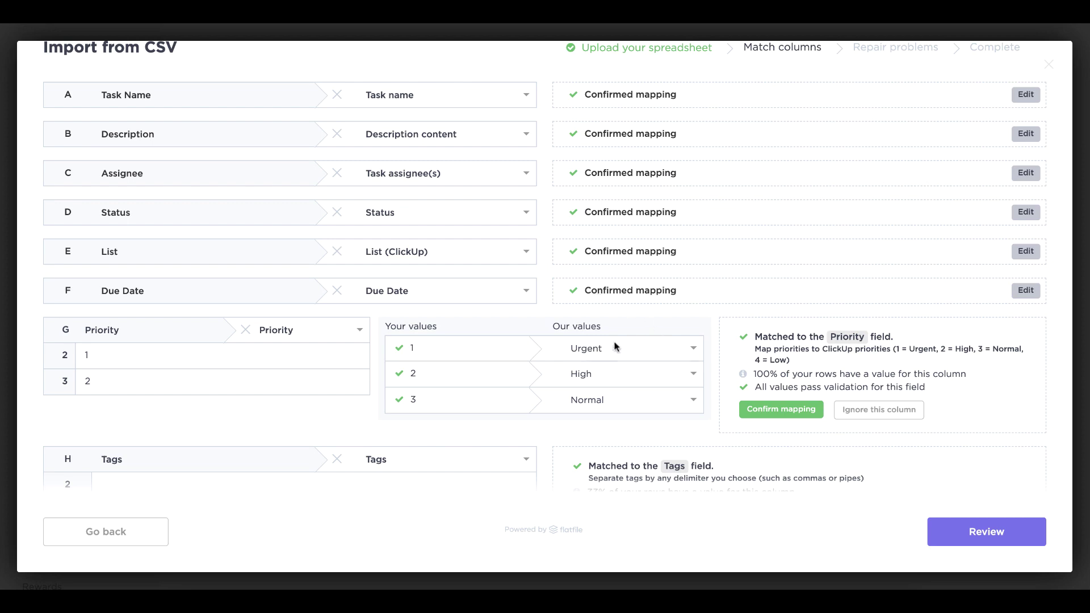
# Step: Check the priority options available for value 1, keep Urgent, and confirm the Priority column's mapping
pyautogui.click(585, 350)
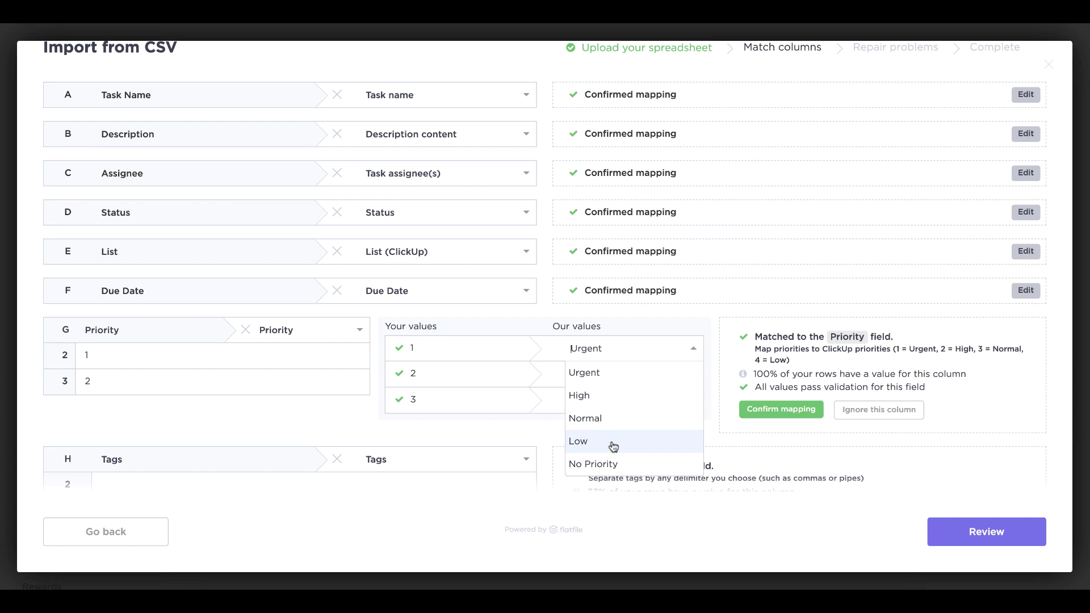
pyautogui.click(764, 320)
pyautogui.click(770, 408)
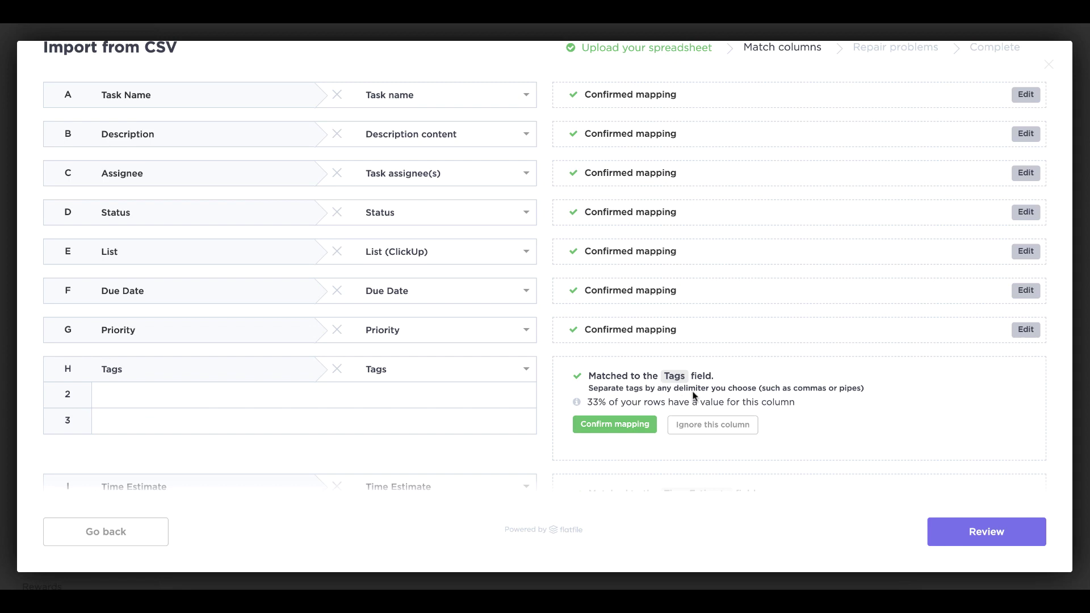
# Step: Confirm the mappings of the Tags, Time Estimate, Time Tracked and Checklist columns
pyautogui.click(630, 425)
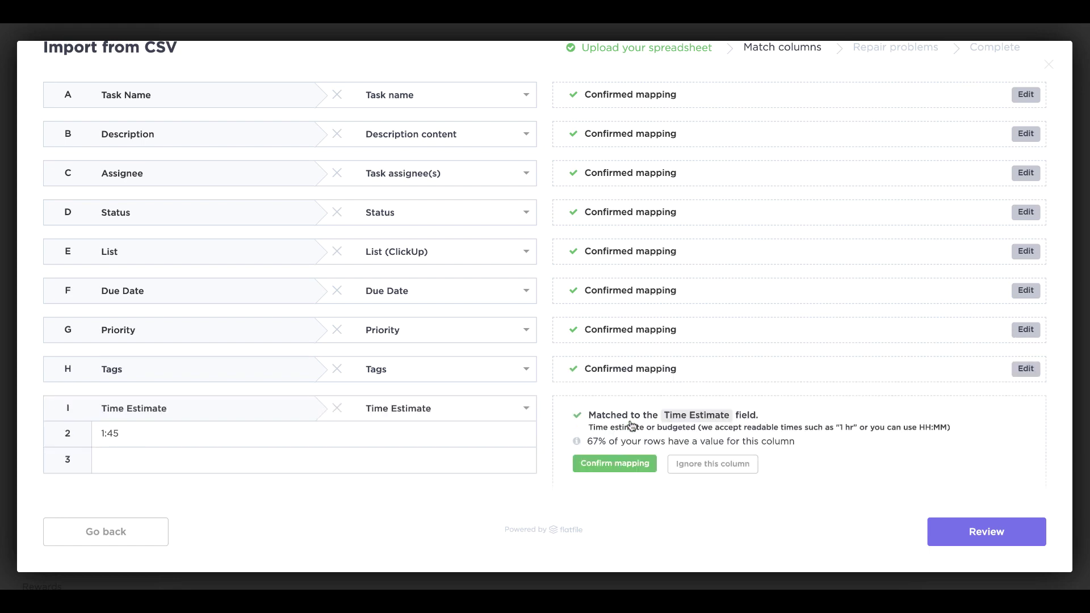
pyautogui.click(614, 463)
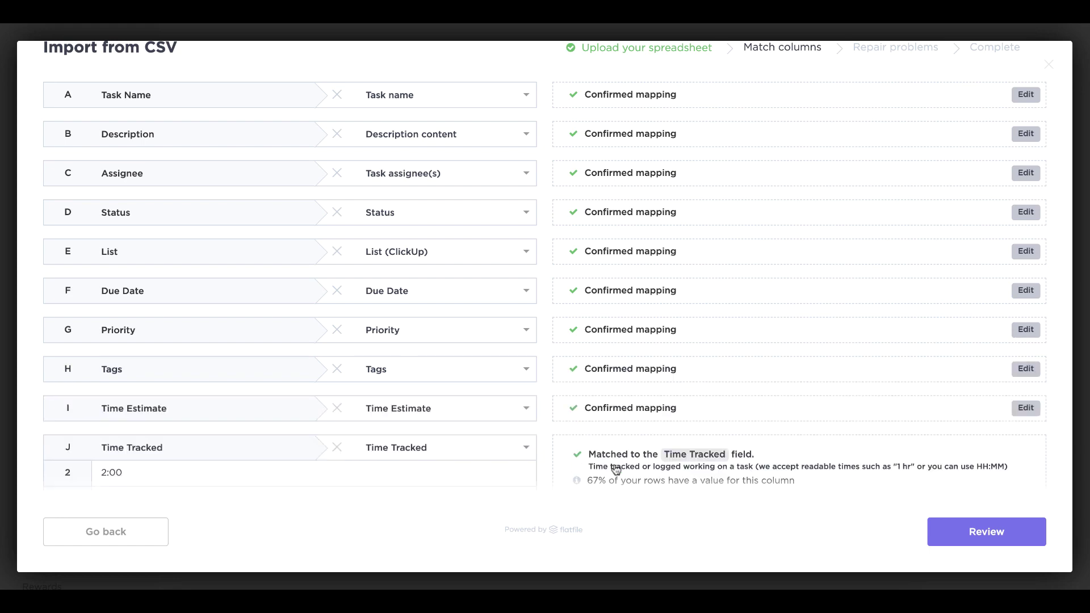
pyautogui.click(615, 340)
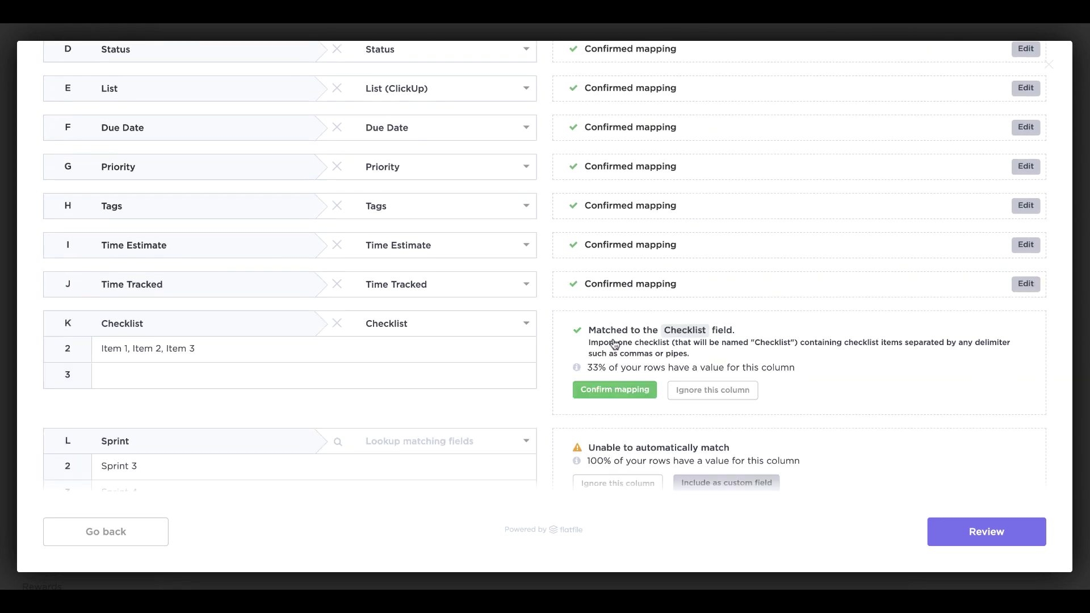
pyautogui.click(617, 390)
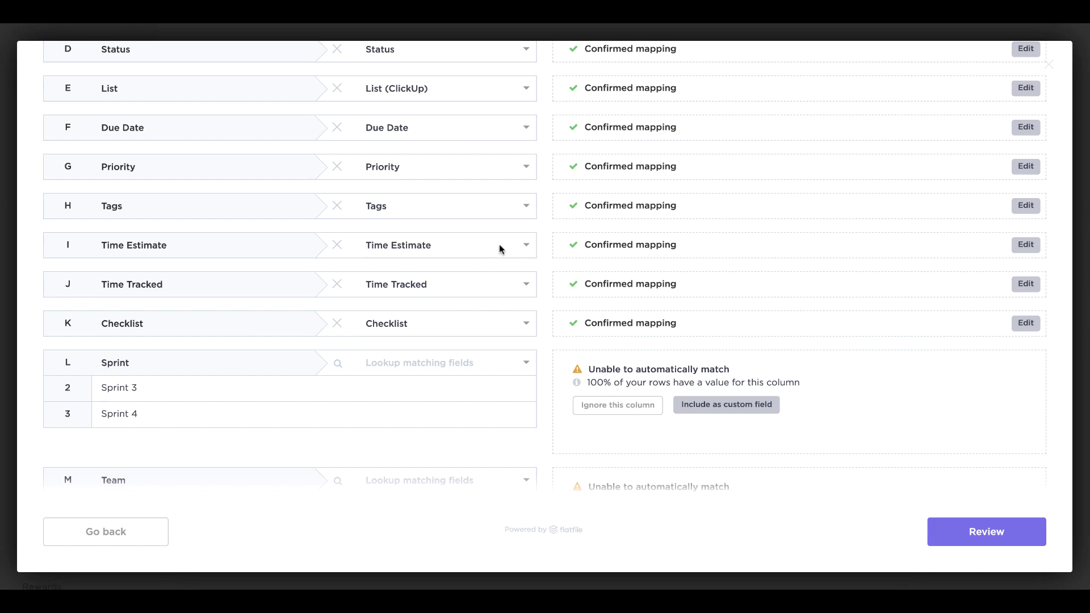
# Step: Include the unmatched Sprint column as a custom field and confirm its mapping
pyautogui.click(738, 407)
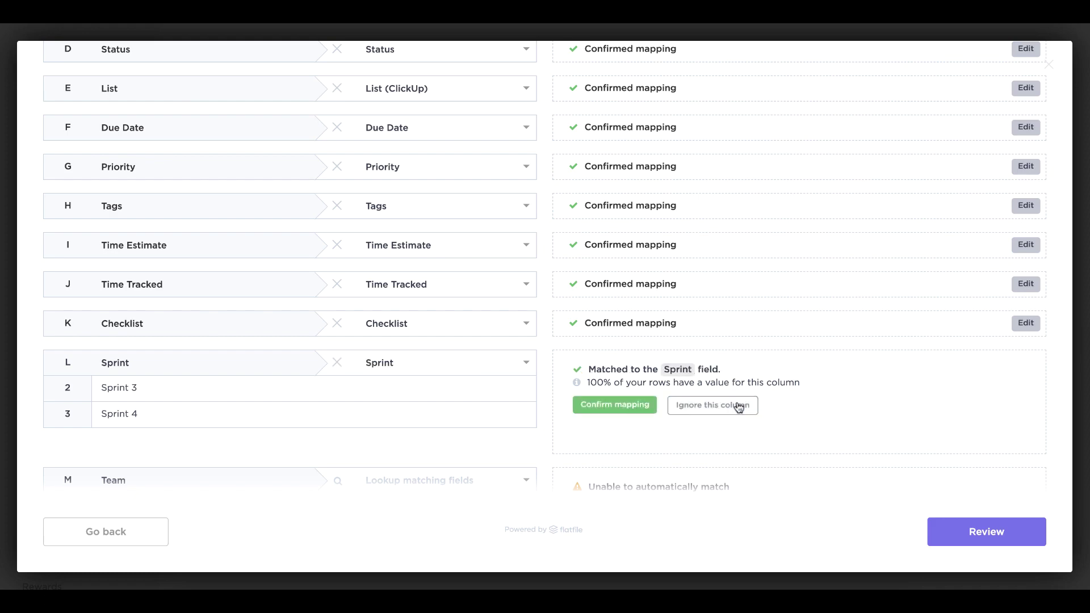
pyautogui.click(614, 404)
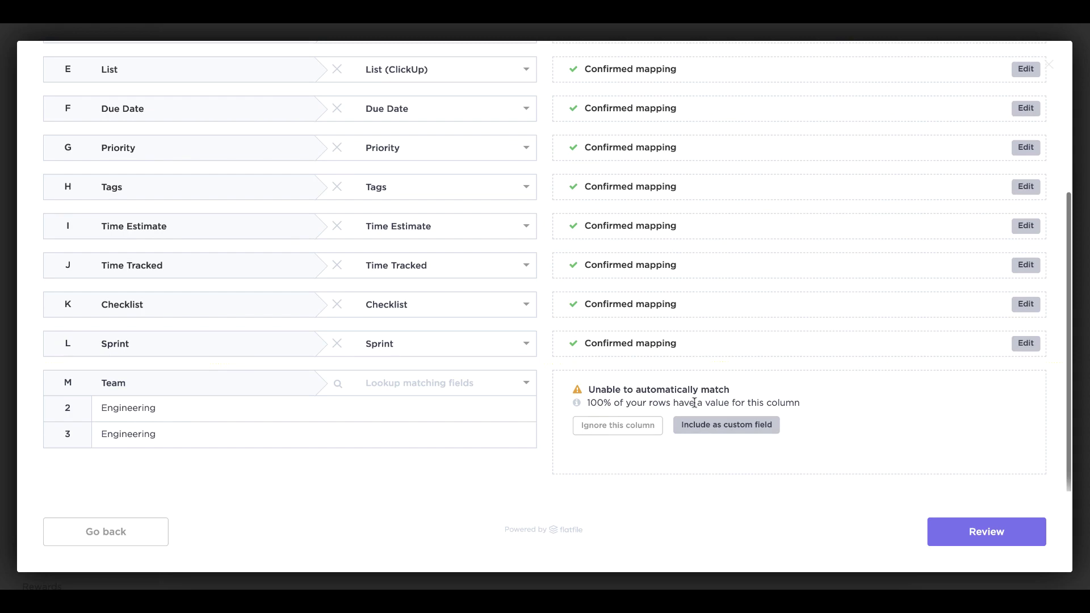
# Step: Include the unmatched Team column as a custom field and confirm its mapping
pyautogui.click(735, 427)
pyautogui.click(626, 424)
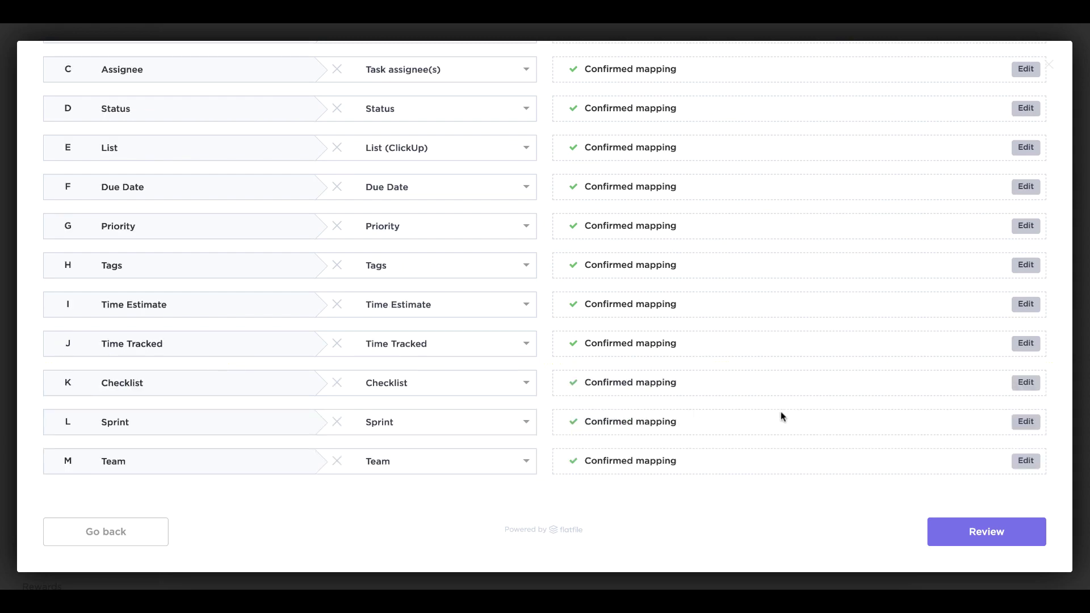
# Step: Proceed to the review of the matched rows, complete it and confirm the submission of the spreadsheet data
pyautogui.click(1009, 541)
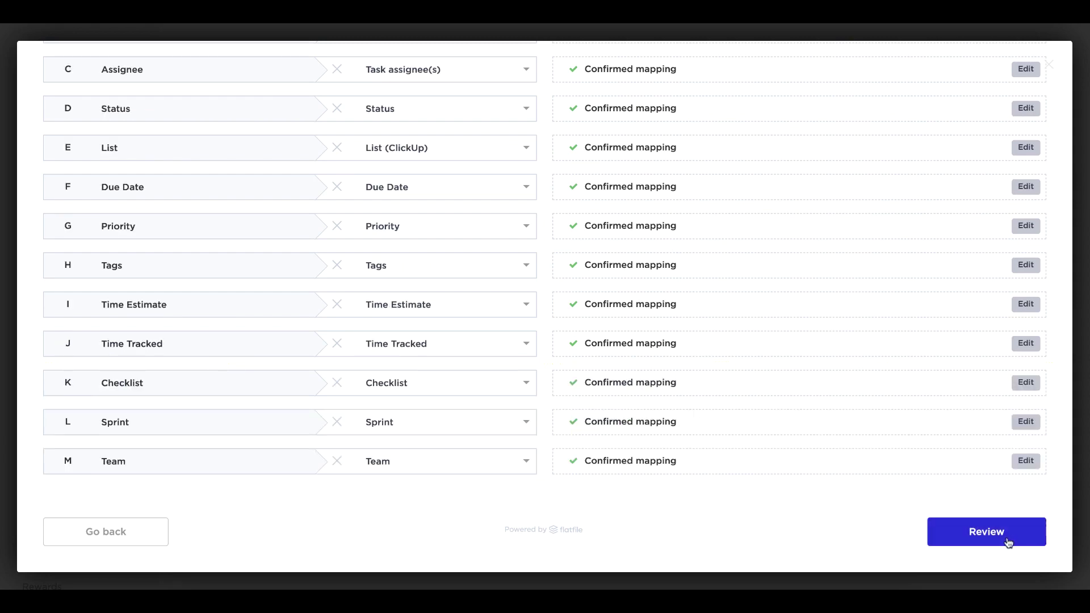
pyautogui.click(1007, 542)
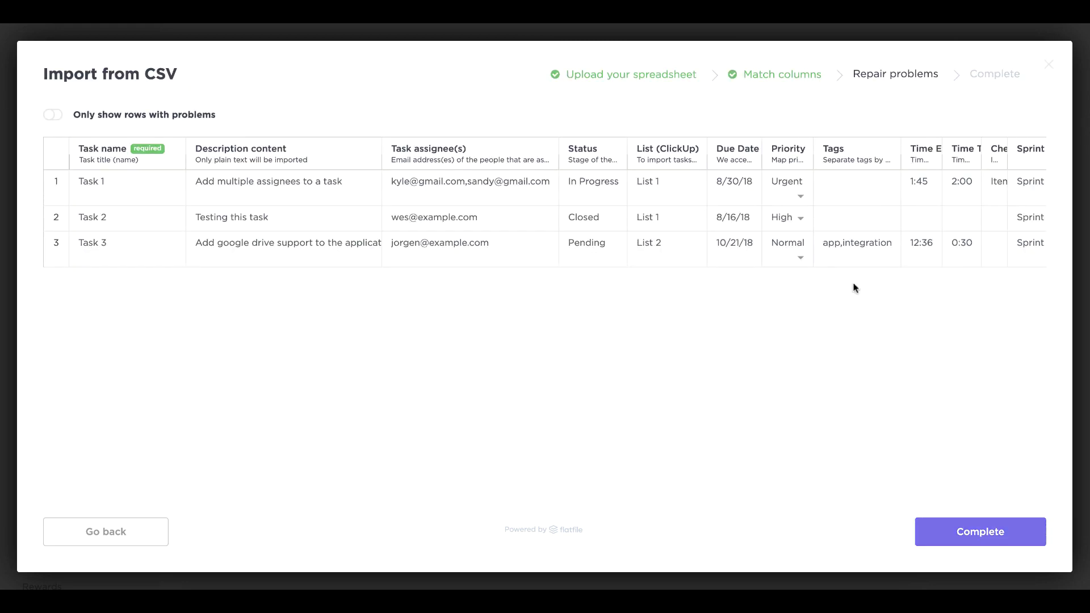
pyautogui.click(1000, 530)
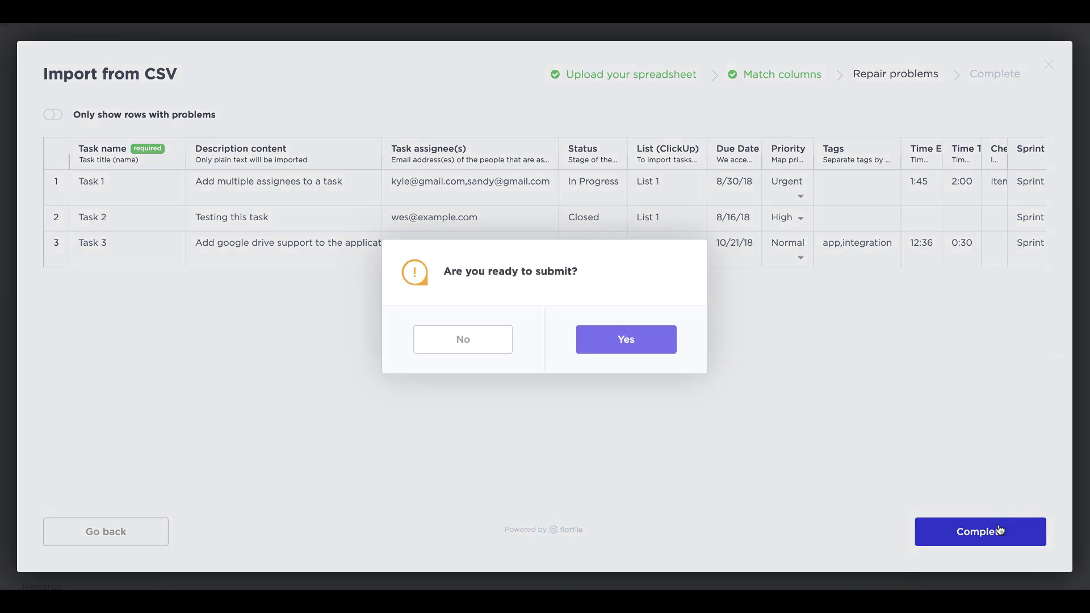
pyautogui.click(623, 345)
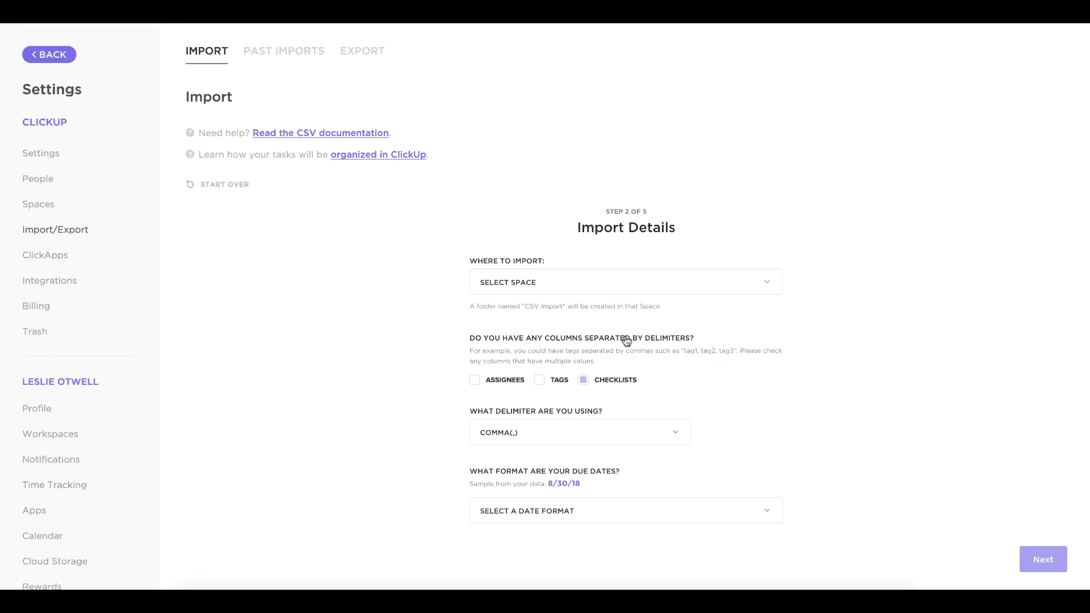
# Step: Set the import destination to the CSV import space and check the delimiter options, keeping Comma(,)
pyautogui.click(686, 290)
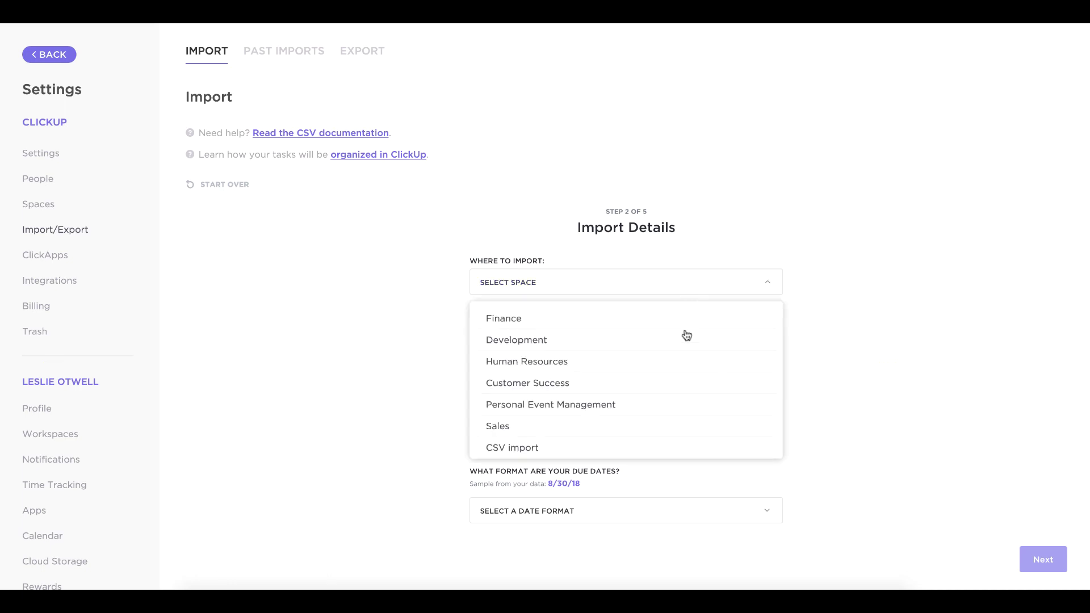
pyautogui.click(549, 448)
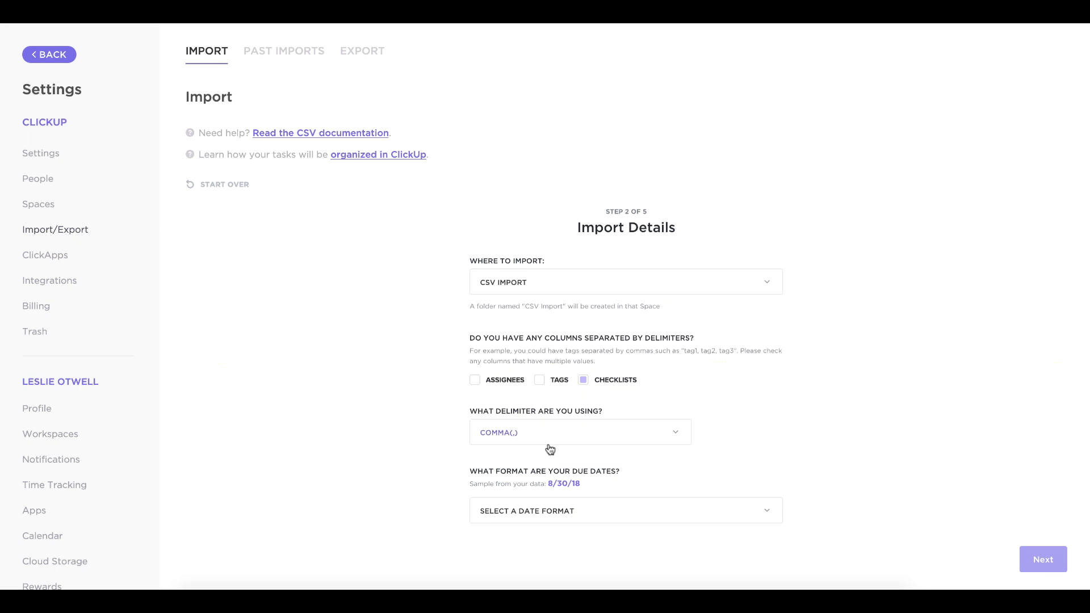
pyautogui.scroll(-1, 550, 448)
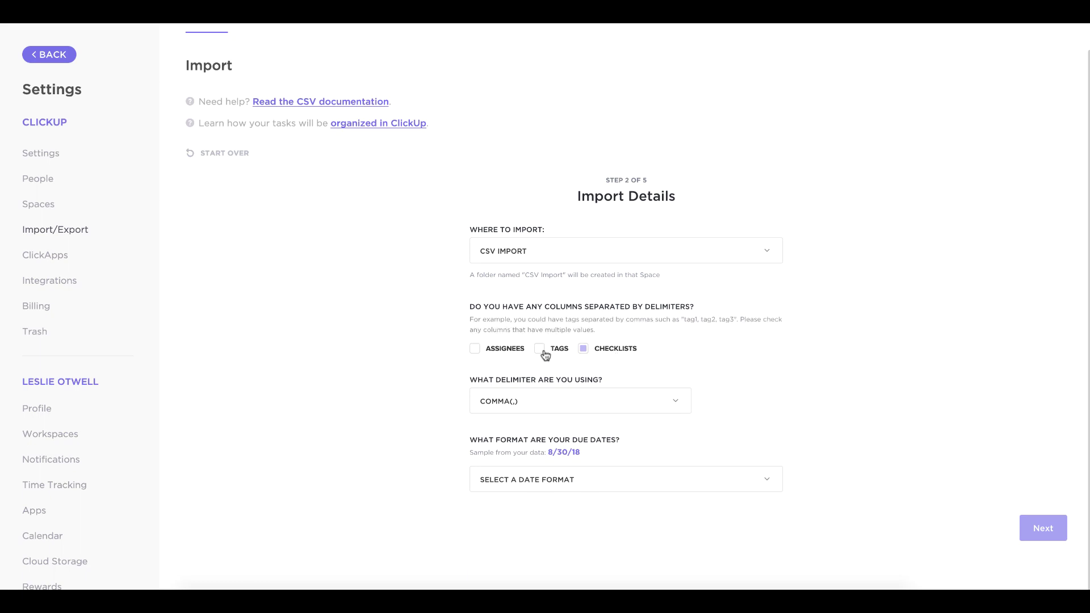
pyautogui.click(615, 402)
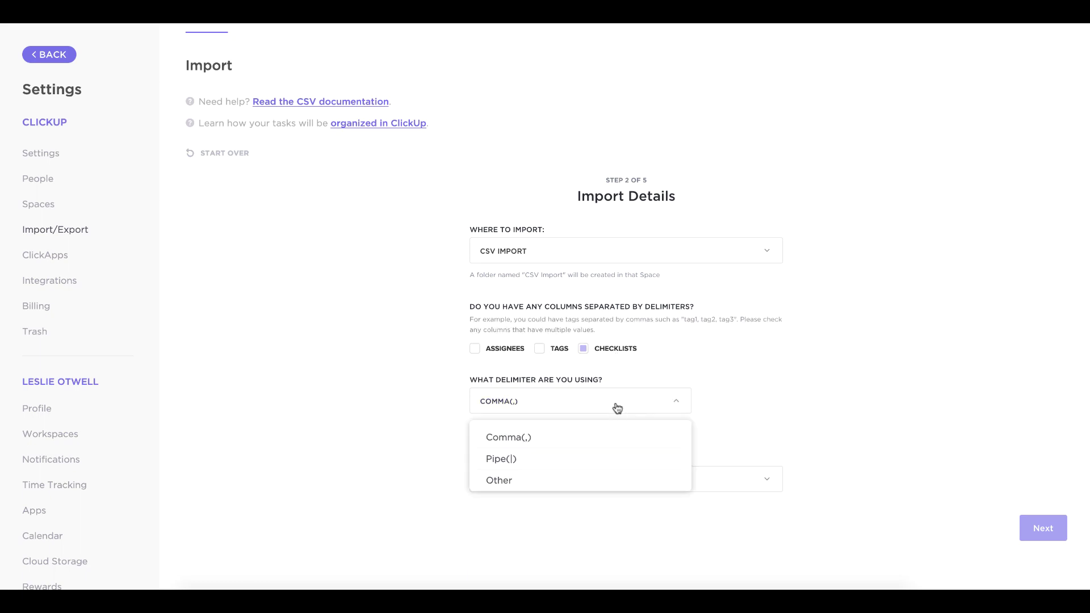
pyautogui.click(617, 407)
# Step: Set the due date format to Day/Month/Year and continue to the custom fields mapping
pyautogui.click(630, 485)
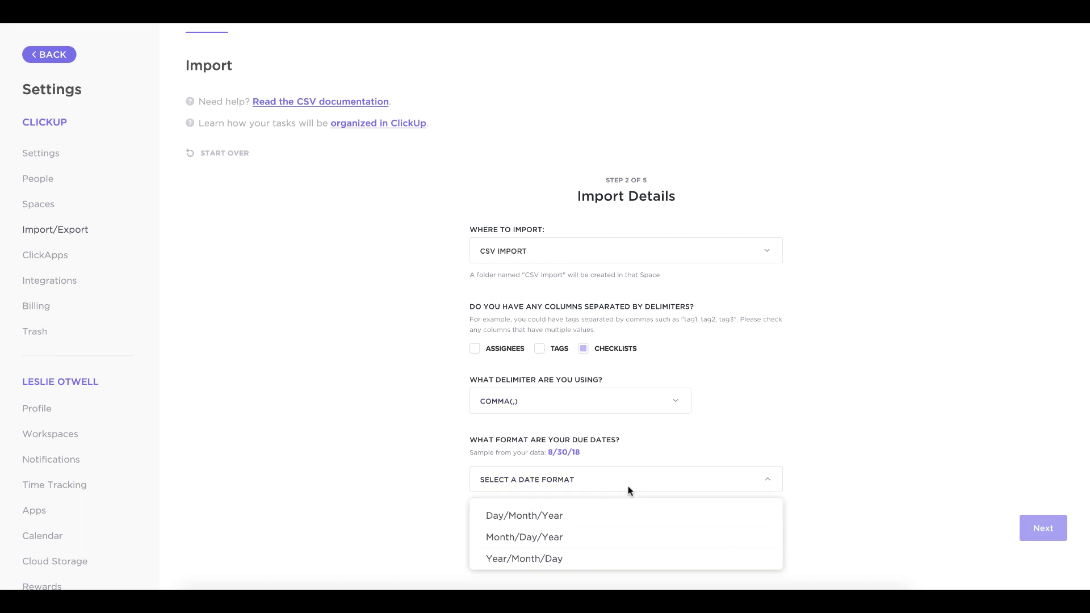
pyautogui.click(525, 515)
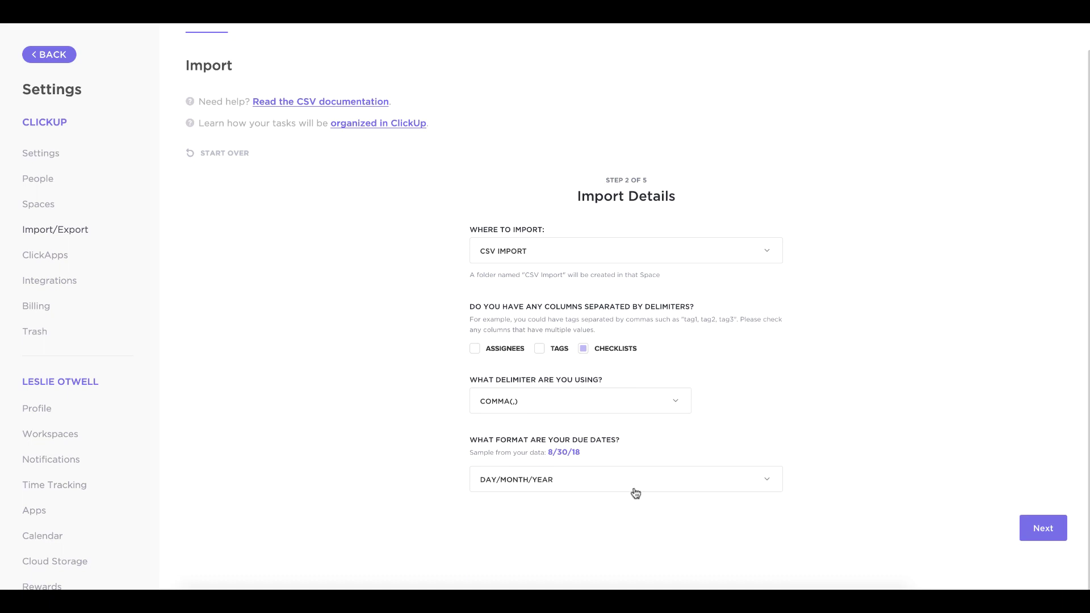
pyautogui.click(1043, 527)
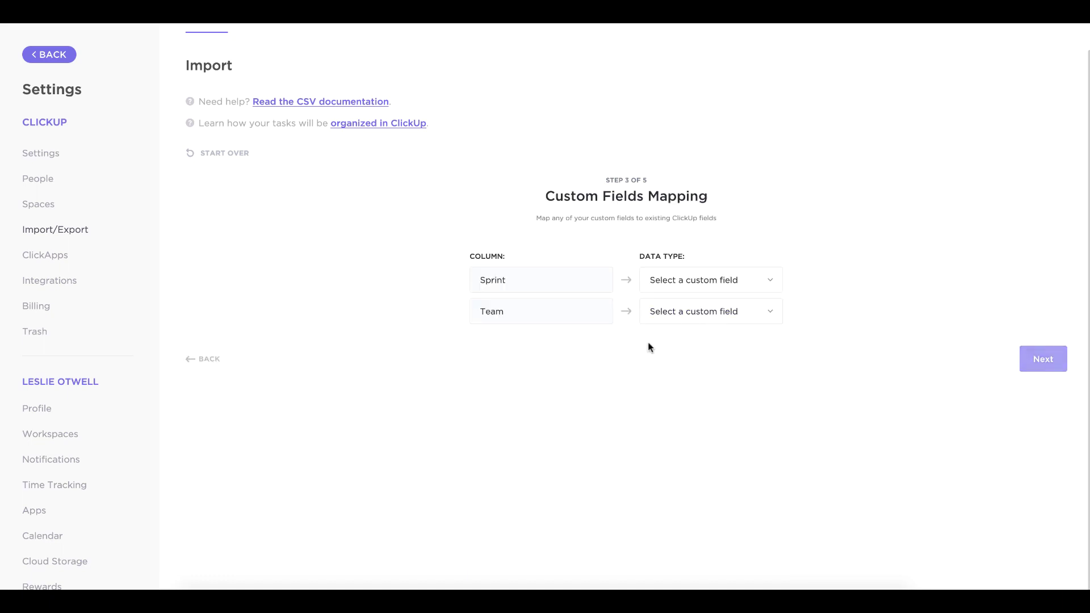
# Step: Map the Sprint column to the existing Sprint field of the Labels type
pyautogui.click(691, 281)
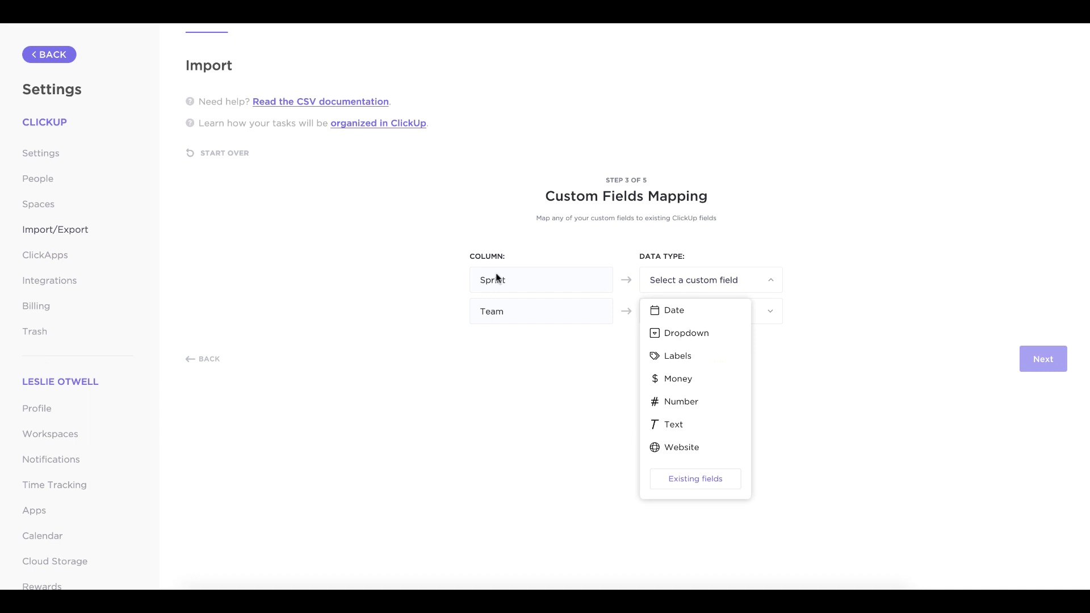
pyautogui.click(695, 480)
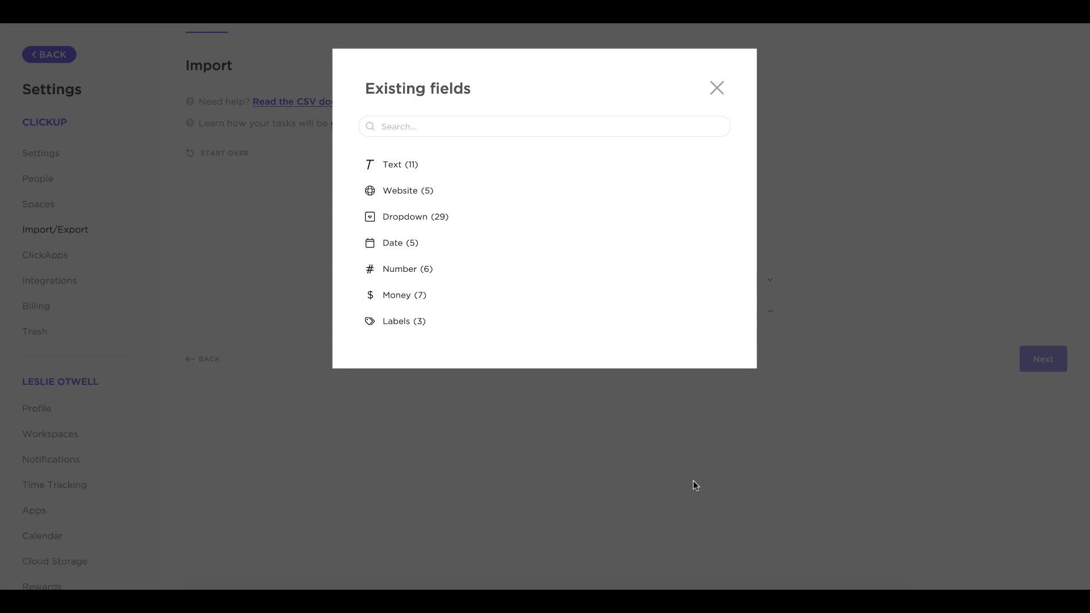
pyautogui.click(398, 321)
pyautogui.moveTo(392, 345)
pyautogui.click(438, 345)
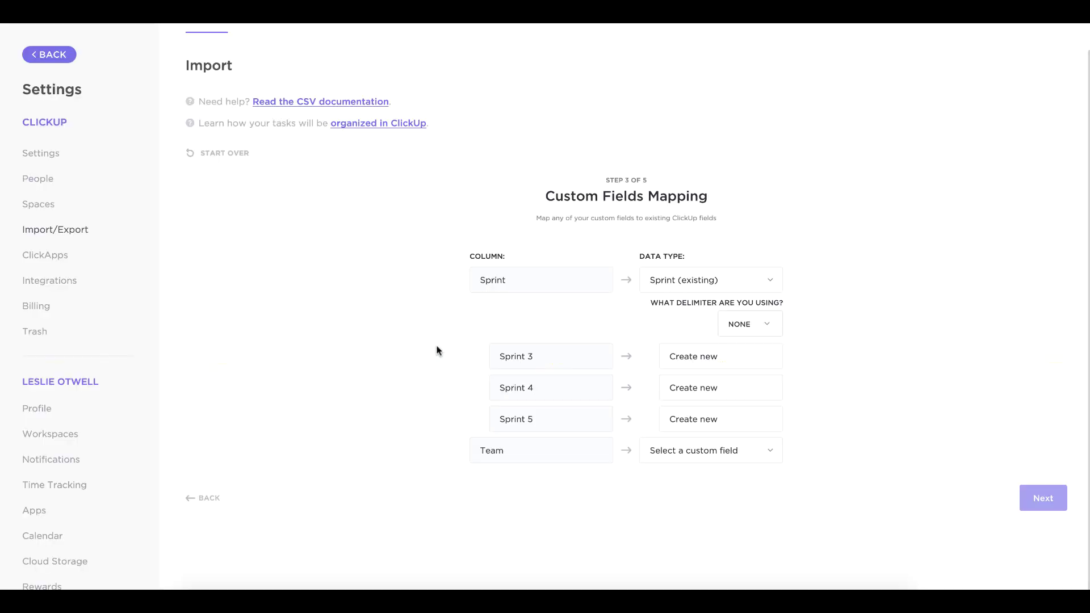
# Step: Map Sprint 3 to Bug reports August 20, Sprint 4 to Client requests August 30, and Sprint 5 to Bug reports August 20
pyautogui.click(709, 356)
pyautogui.click(730, 386)
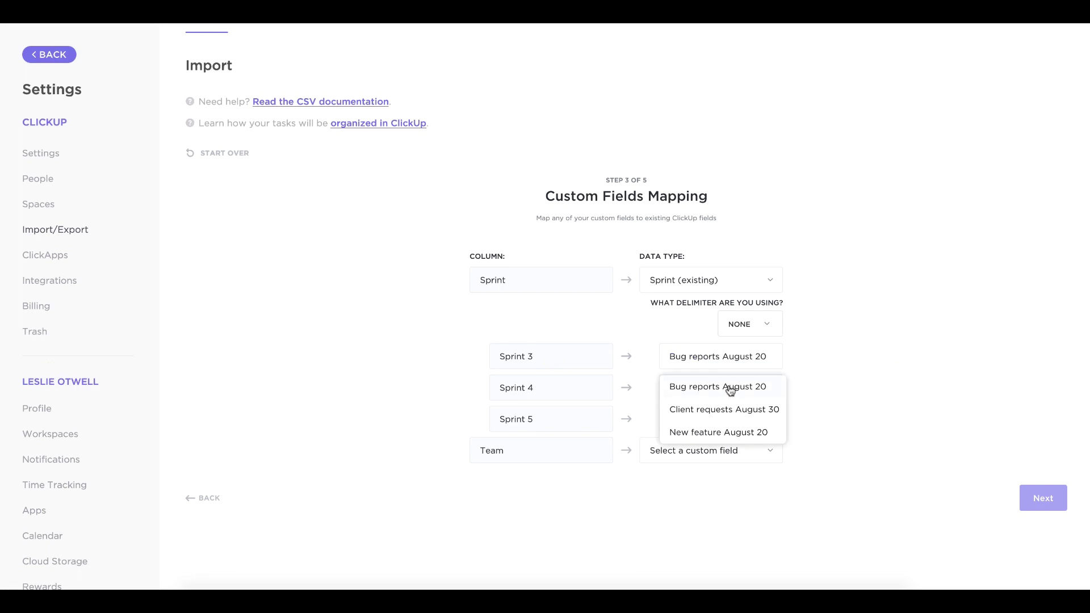
pyautogui.click(724, 390)
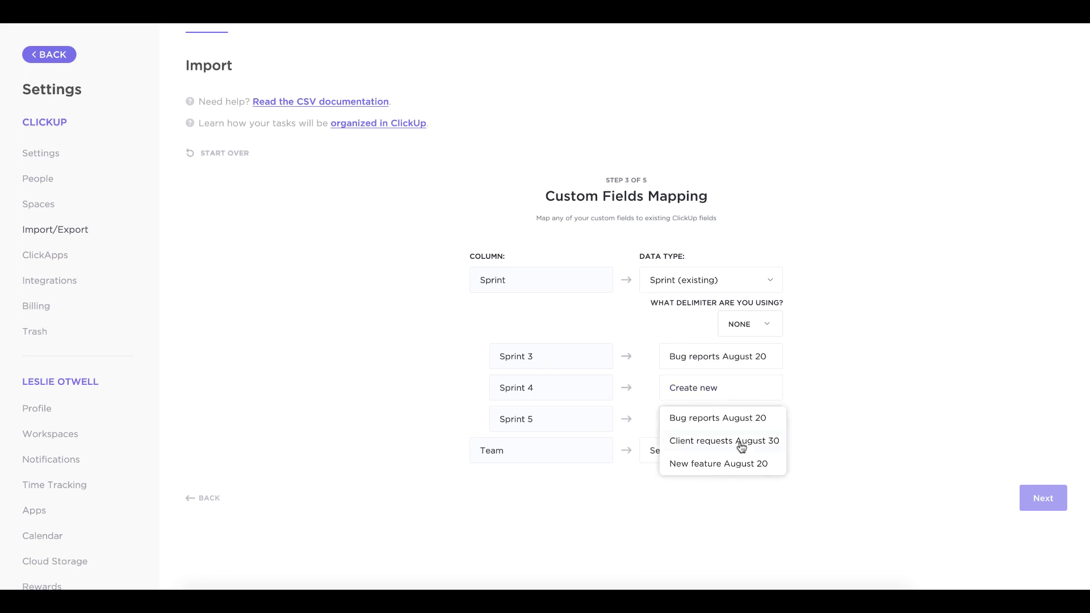
pyautogui.click(737, 442)
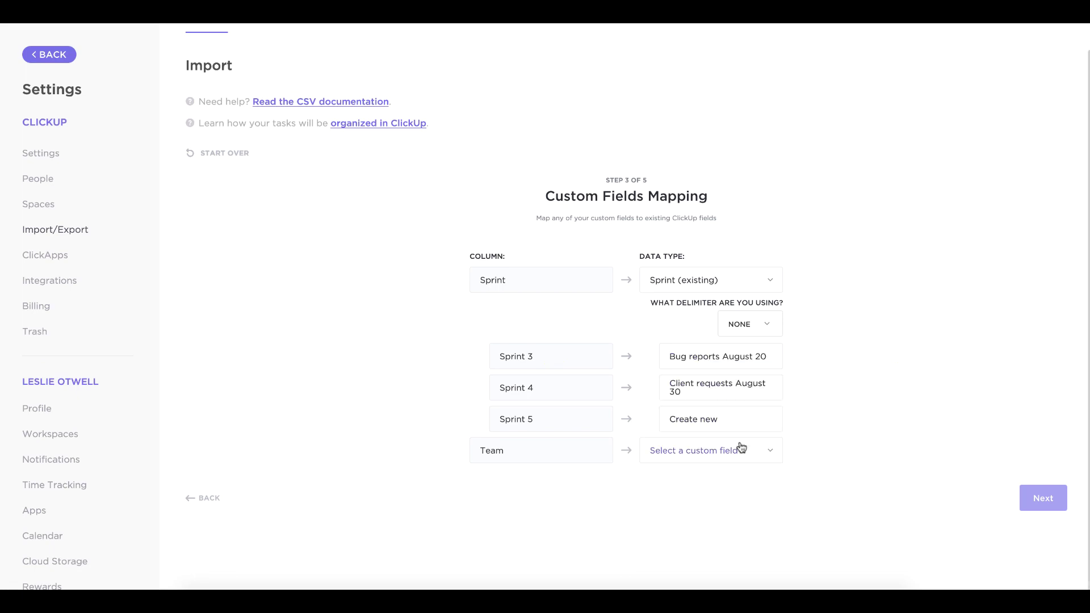
pyautogui.click(700, 427)
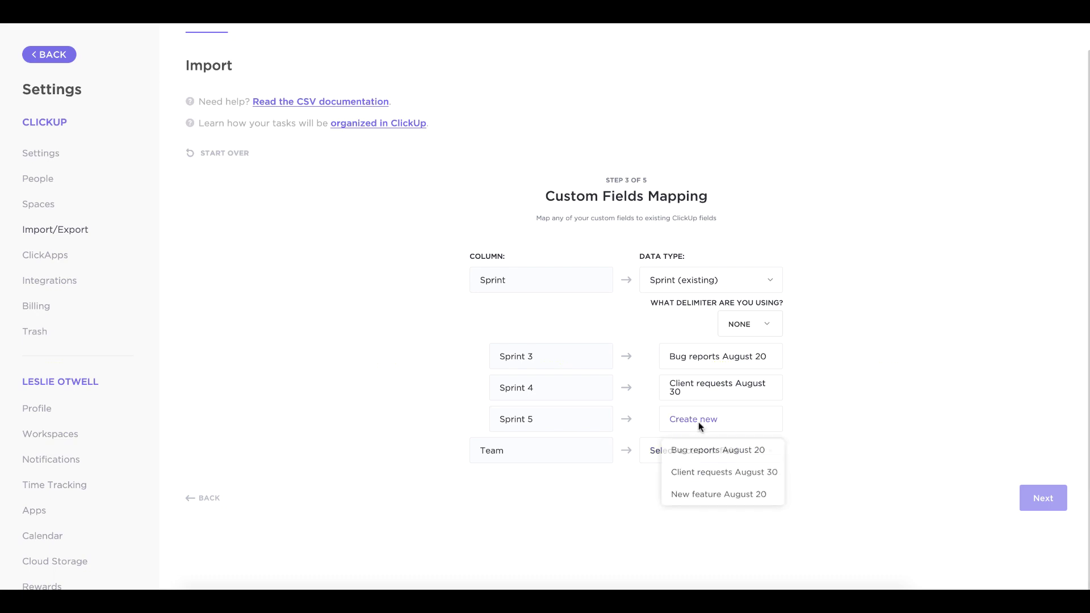
pyautogui.click(724, 453)
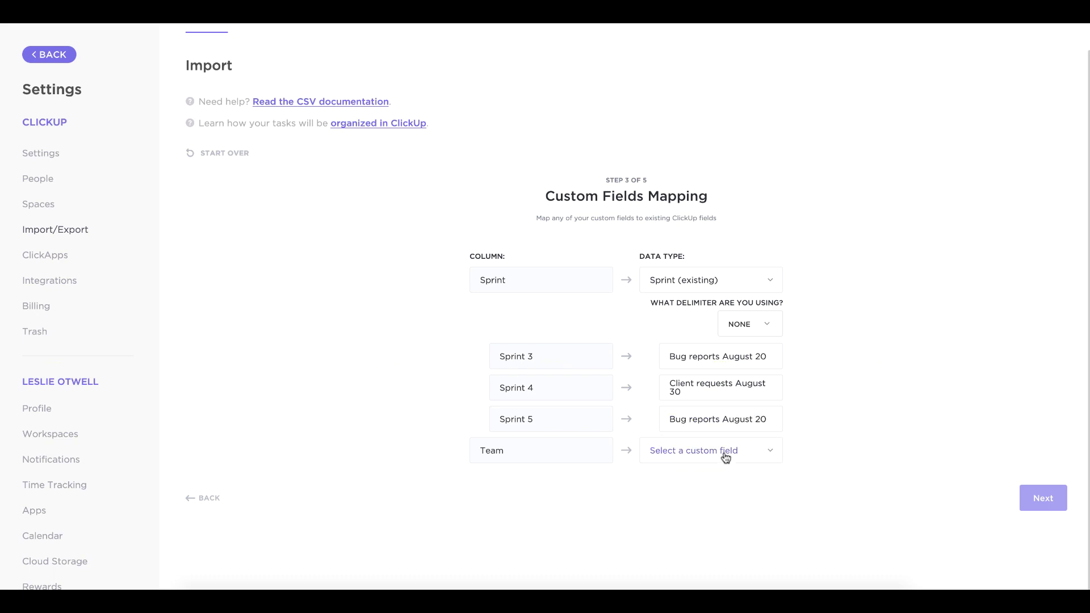
# Step: Set the Team column's data type to Labels and continue to the user mapping
pyautogui.click(726, 457)
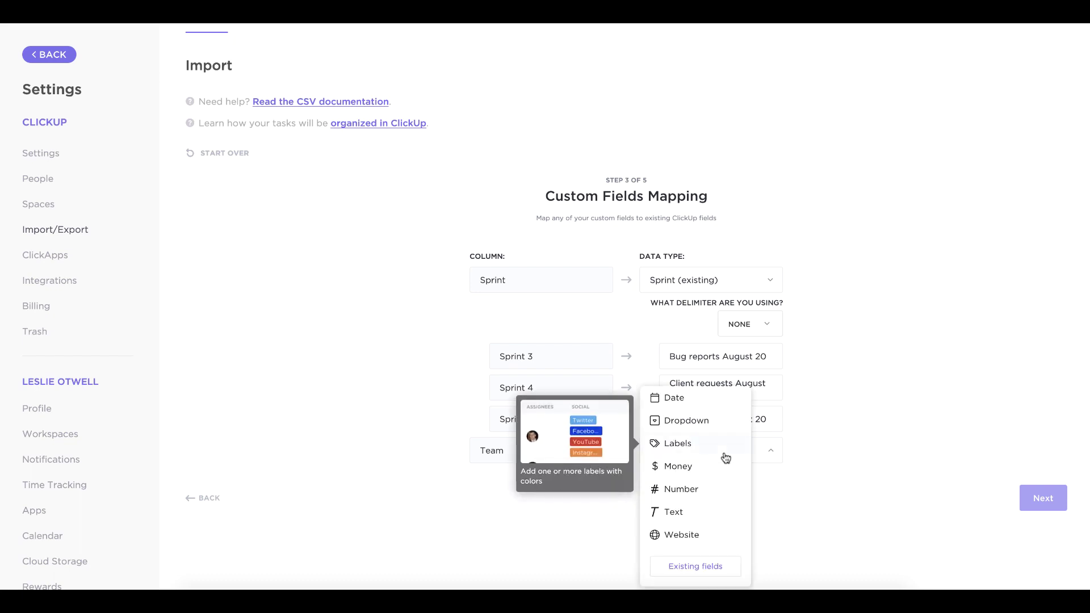
pyautogui.click(705, 449)
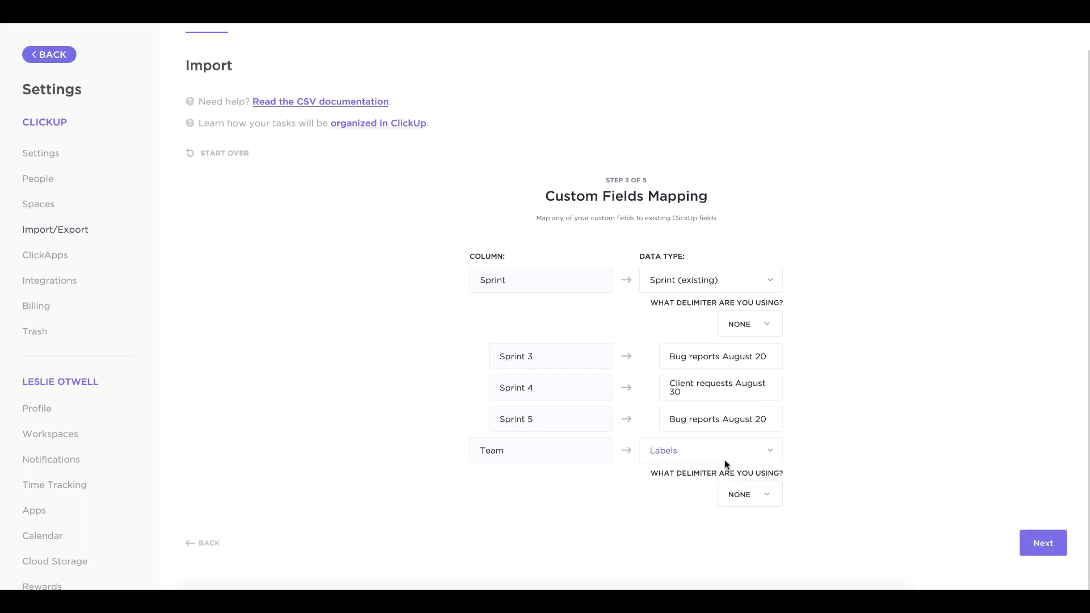
pyautogui.scroll(-1, 880, 491)
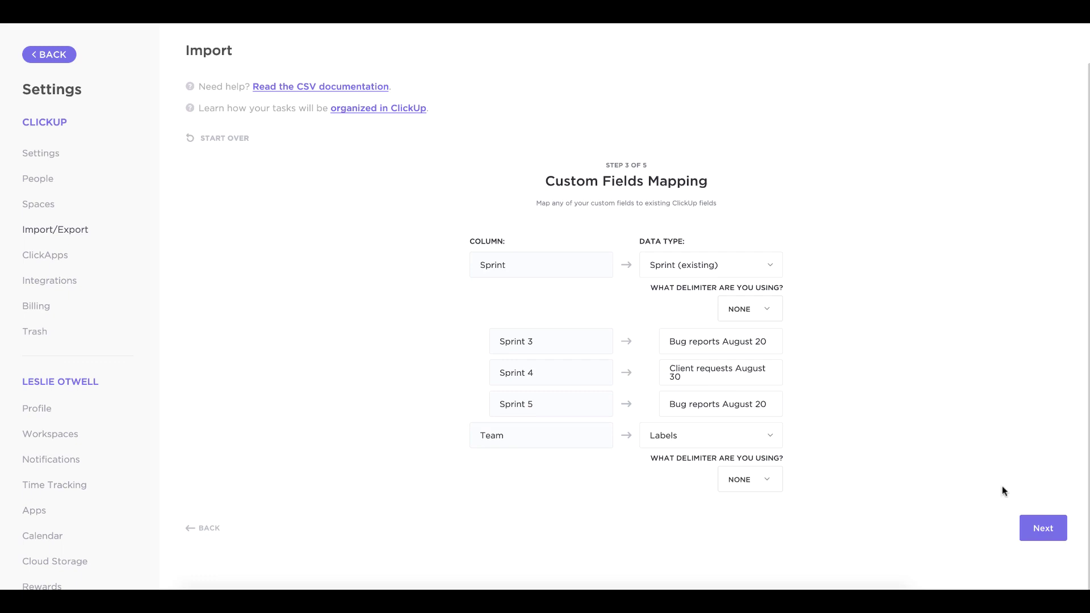
pyautogui.click(1045, 523)
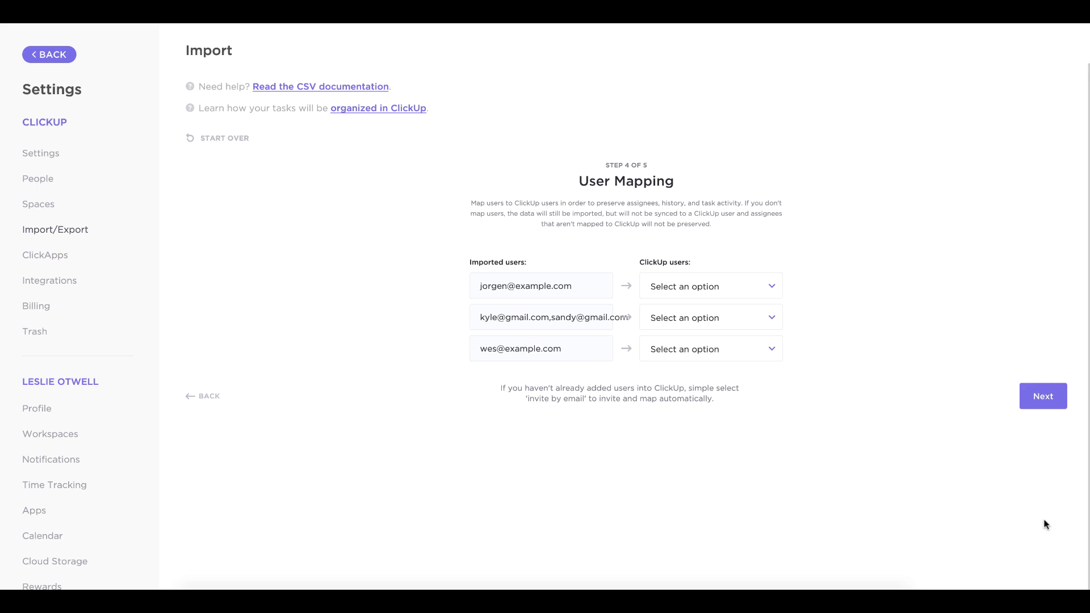
# Step: Map the first imported user to the existing ClickUp user with the matching name
pyautogui.click(677, 284)
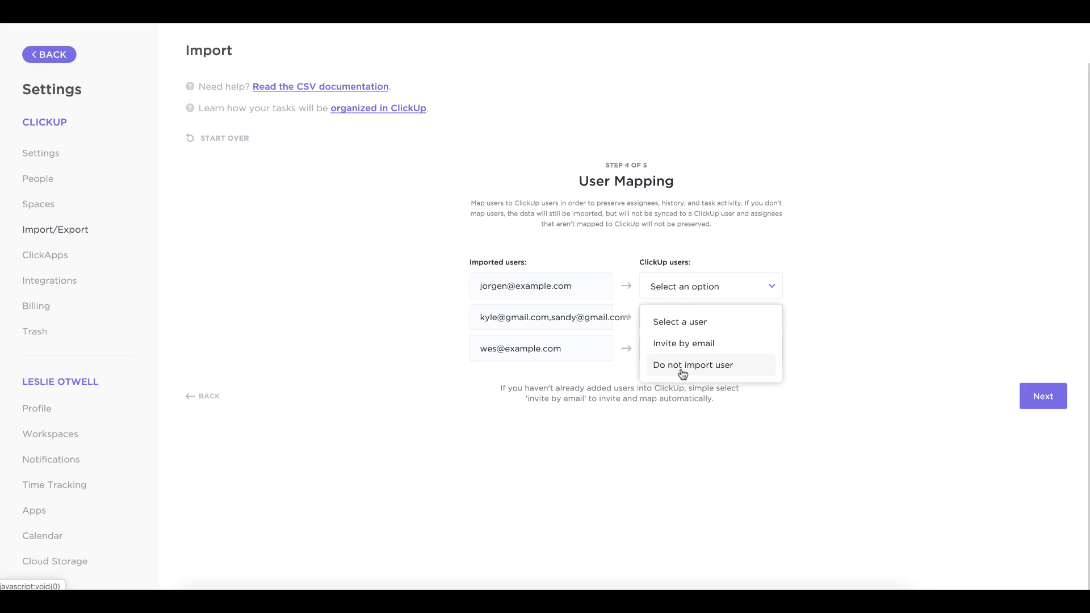
pyautogui.click(716, 326)
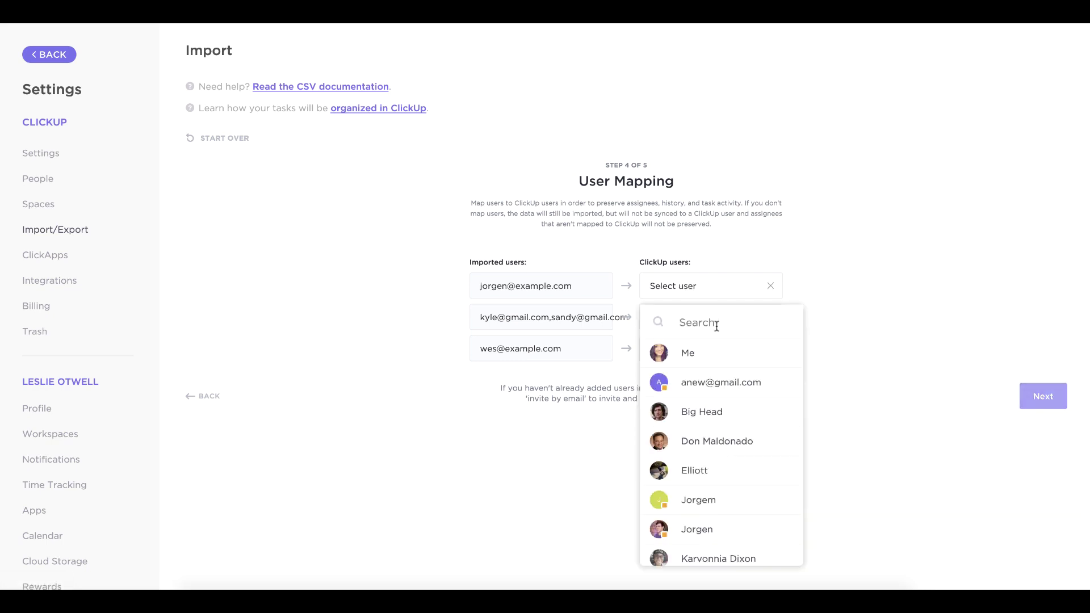
pyautogui.scroll(-3, 710, 414)
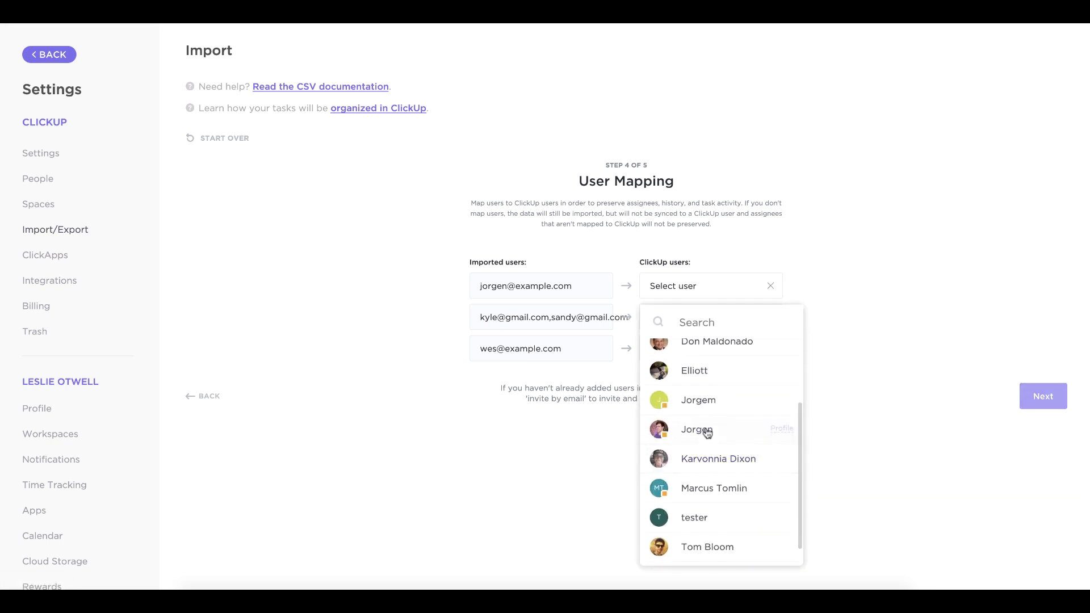
pyautogui.click(706, 431)
# Step: Set the second and third imported user entries to Do not import user and continue to the status mapping
pyautogui.click(724, 317)
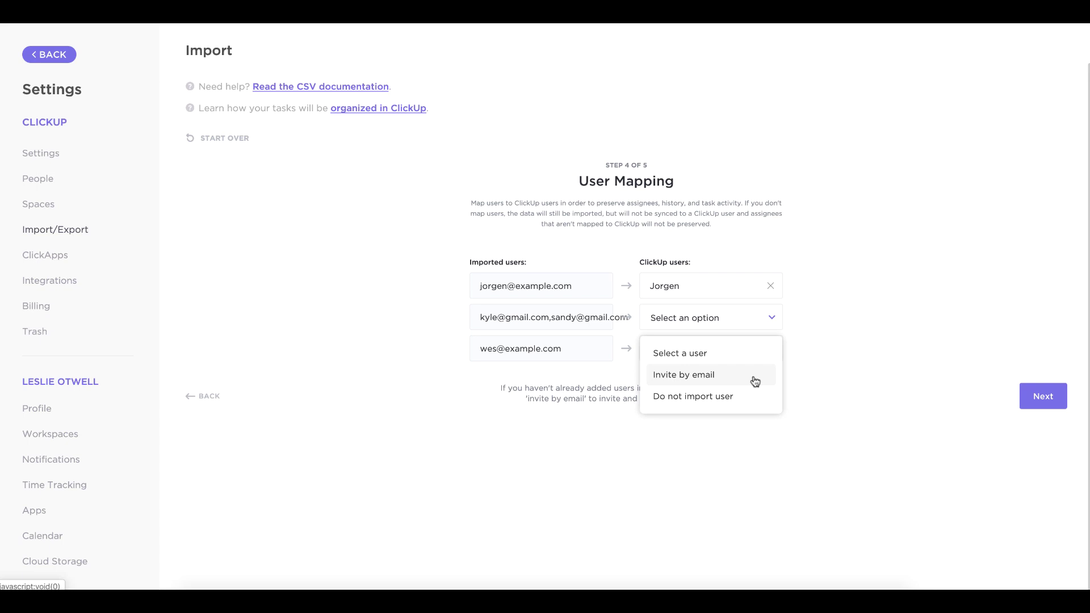
pyautogui.click(735, 397)
pyautogui.click(730, 349)
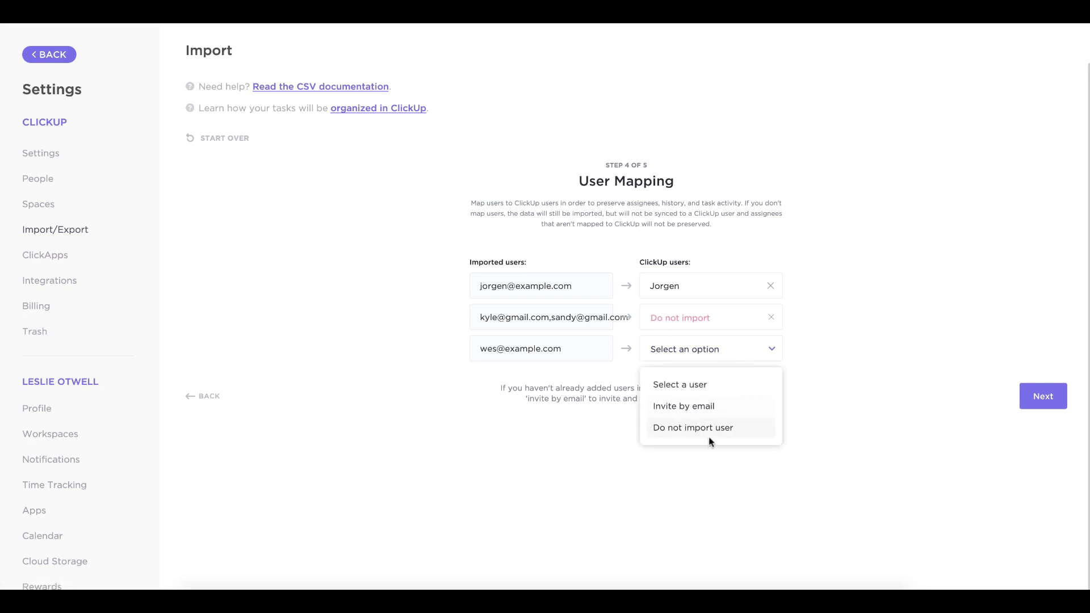
pyautogui.click(716, 432)
pyautogui.click(1058, 399)
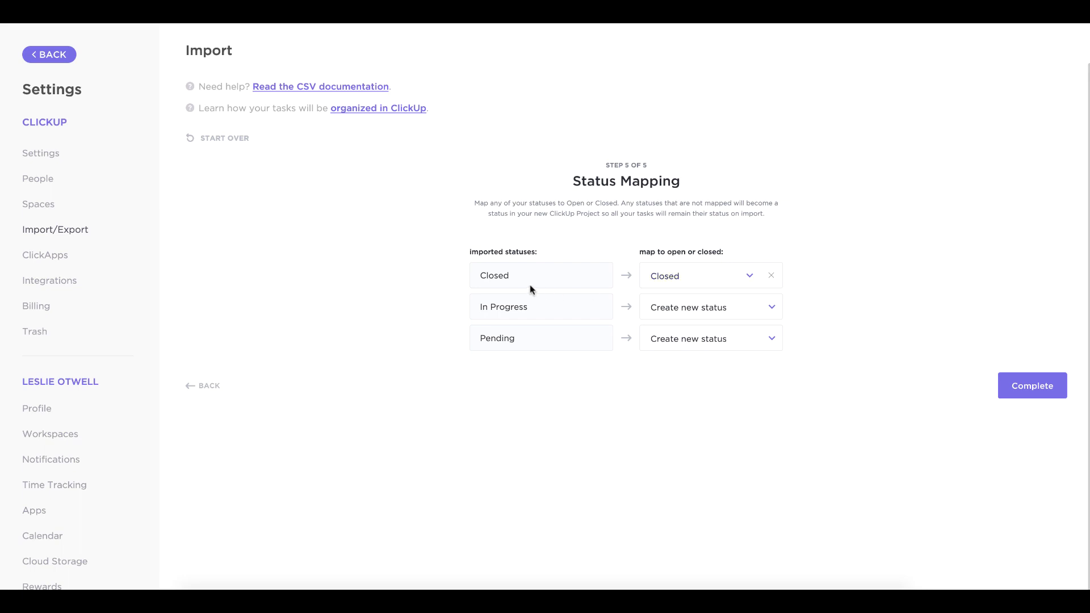
# Step: Map the imported Closed and In Progress statuses to Open, and the Pending status to Closed
pyautogui.click(738, 280)
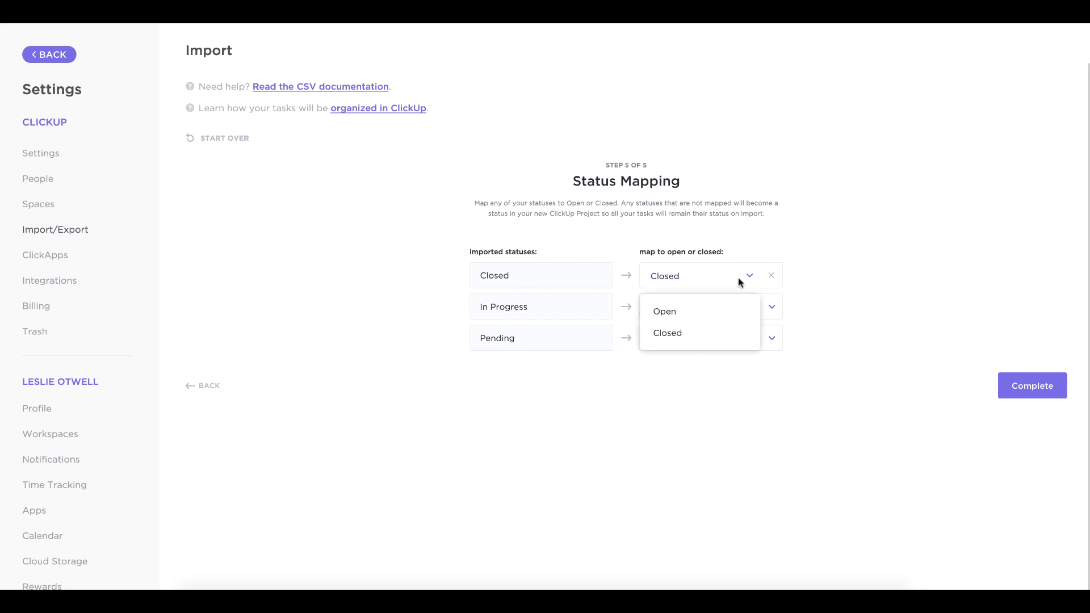
pyautogui.click(684, 314)
pyautogui.click(682, 309)
pyautogui.click(665, 343)
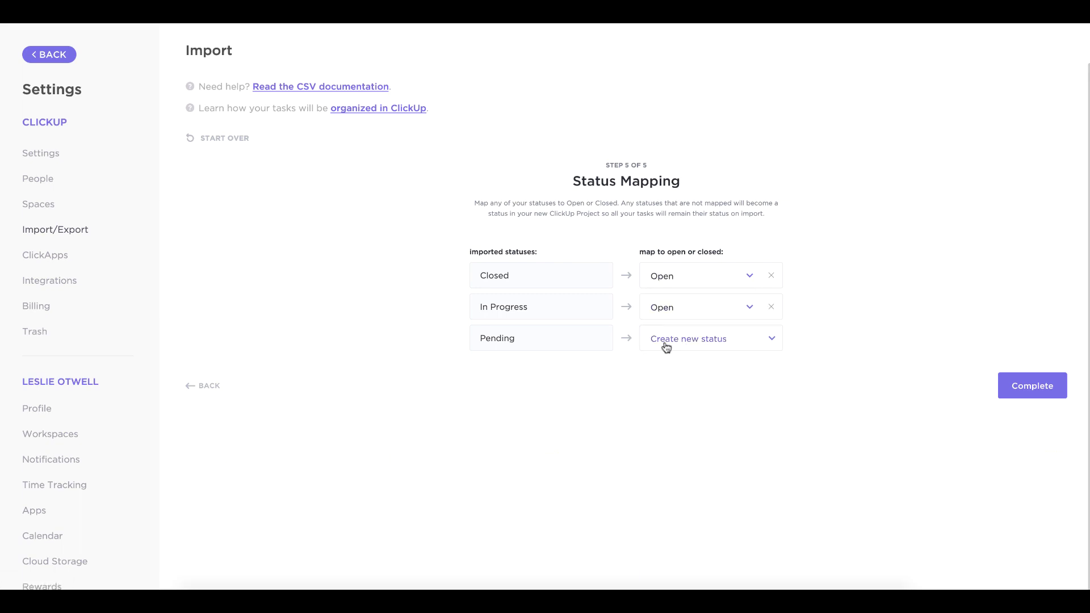
pyautogui.click(672, 340)
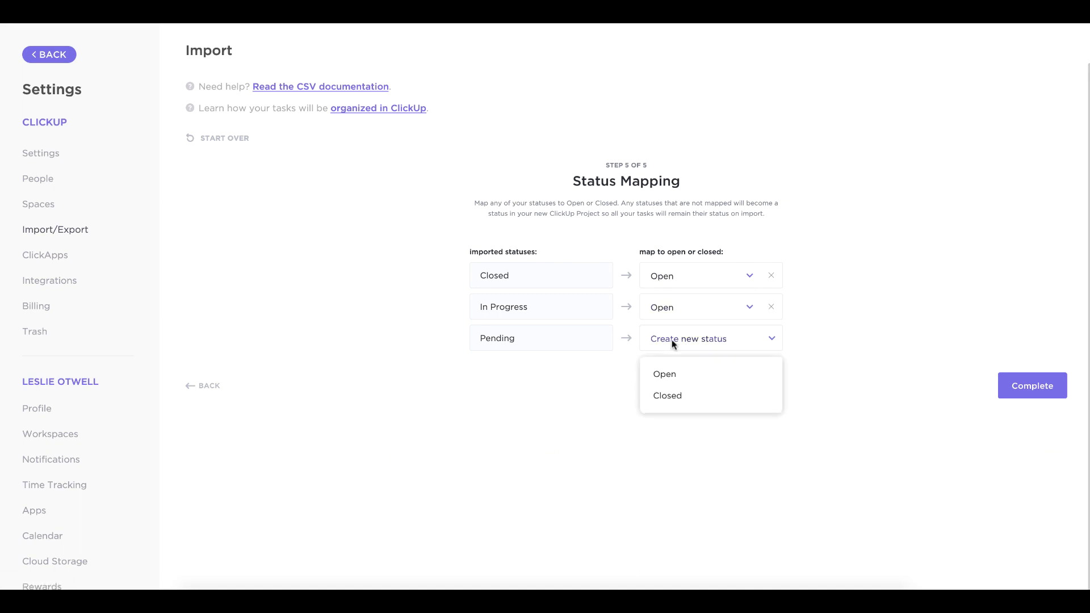
pyautogui.click(668, 395)
# Step: Map the imported Closed status to Closed and complete the import
pyautogui.click(752, 282)
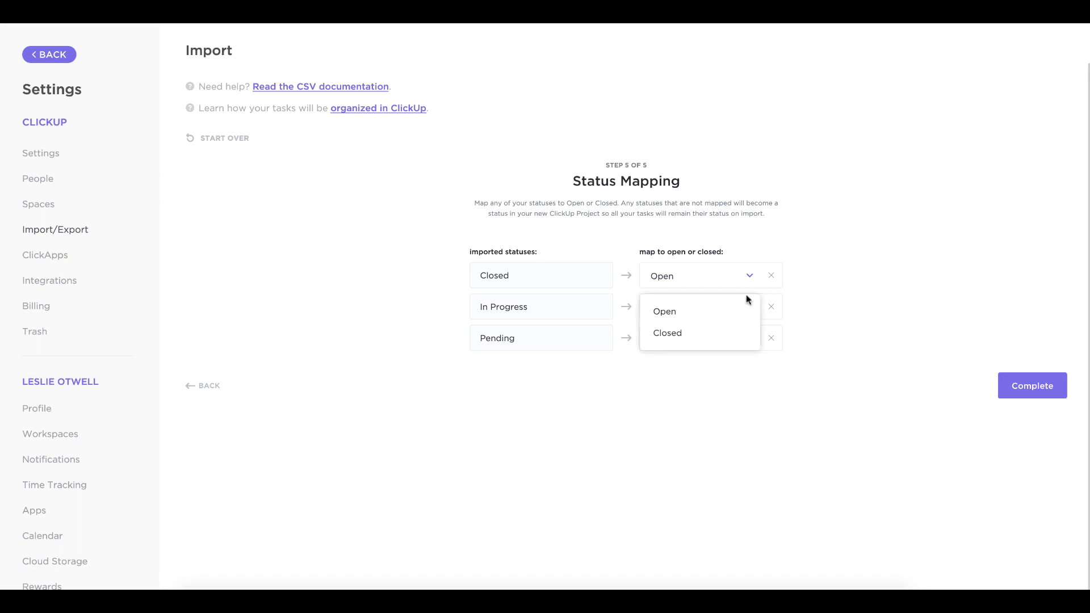
pyautogui.click(698, 331)
pyautogui.click(1062, 382)
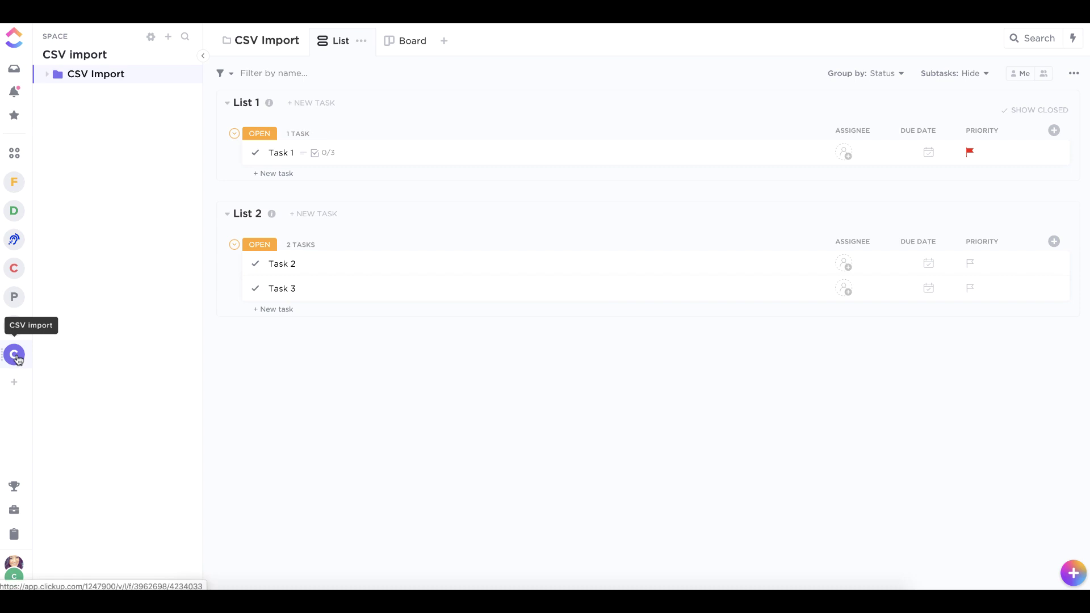
# Step: Expand the CSV Import folder and assign Task 1, Task 2 and Task 3 together to Me
pyautogui.click(47, 75)
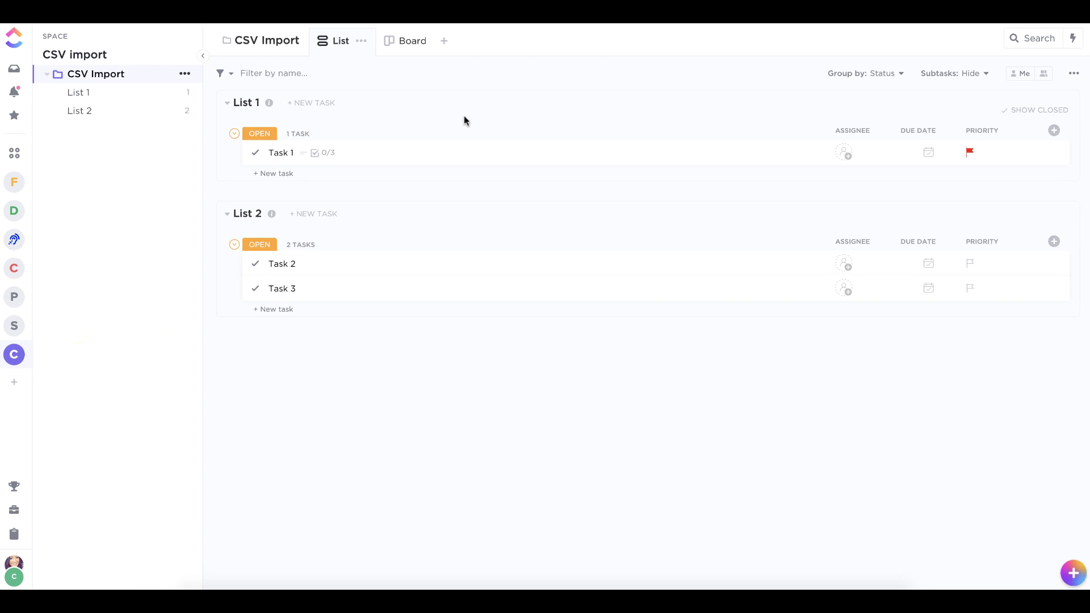
pyautogui.moveTo(222, 221); pyautogui.dragTo(224, 215)
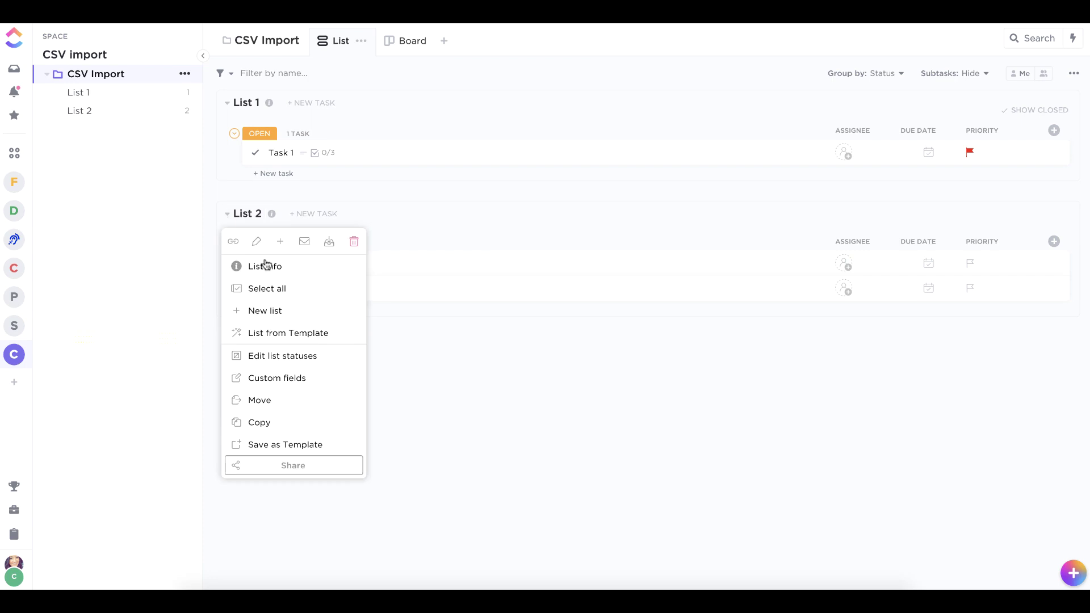
pyautogui.click(283, 292)
pyautogui.click(228, 153)
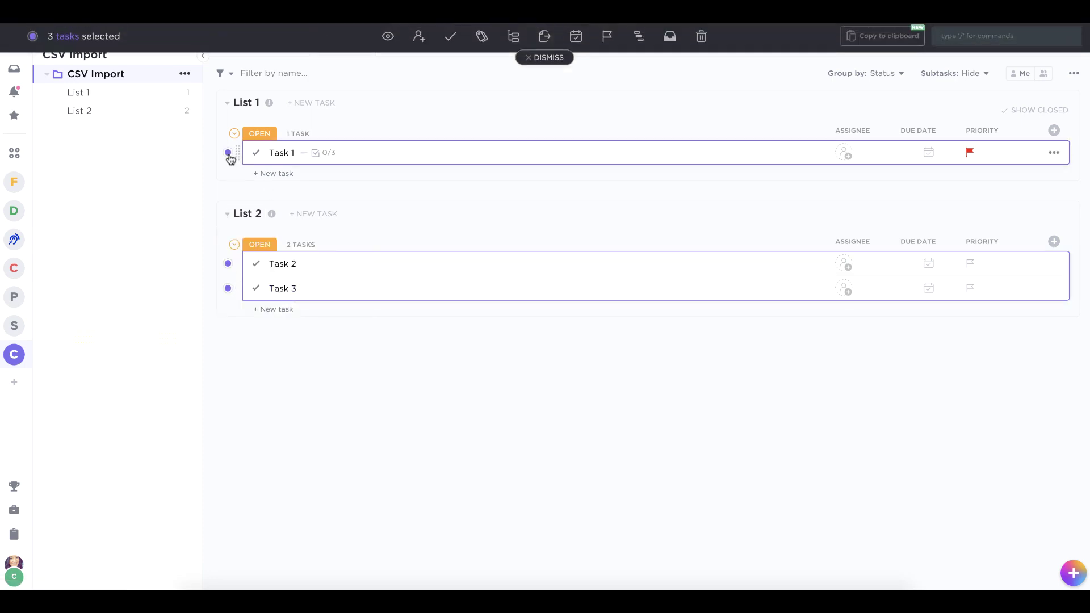
pyautogui.click(420, 38)
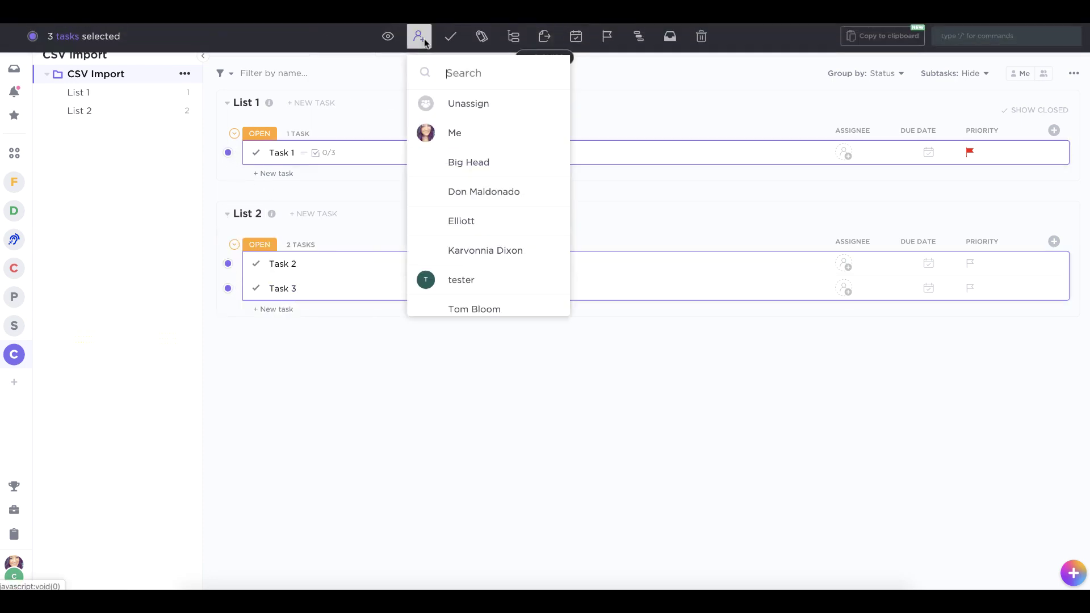
pyautogui.click(471, 130)
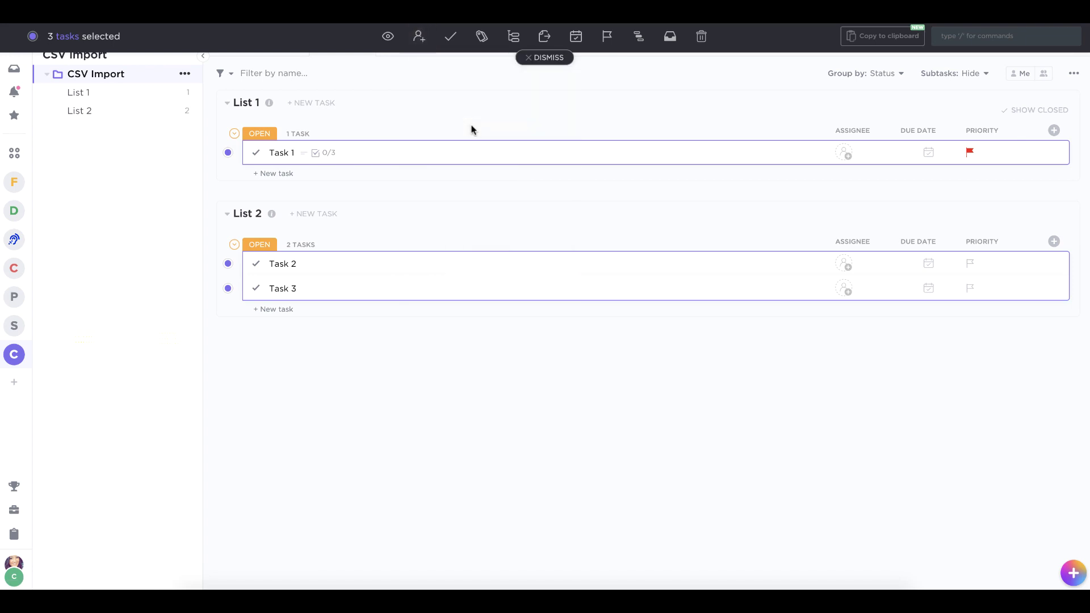
# Step: Set the due date of the three selected tasks to November 29, then clear the selection and dismiss the notification
pyautogui.click(576, 36)
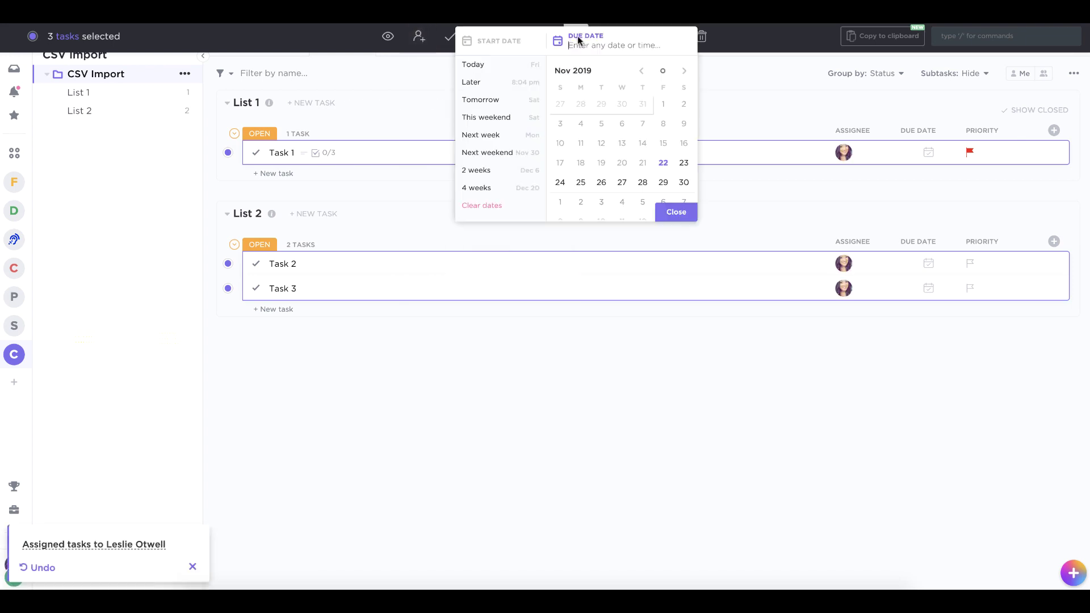
pyautogui.click(663, 182)
pyautogui.click(670, 214)
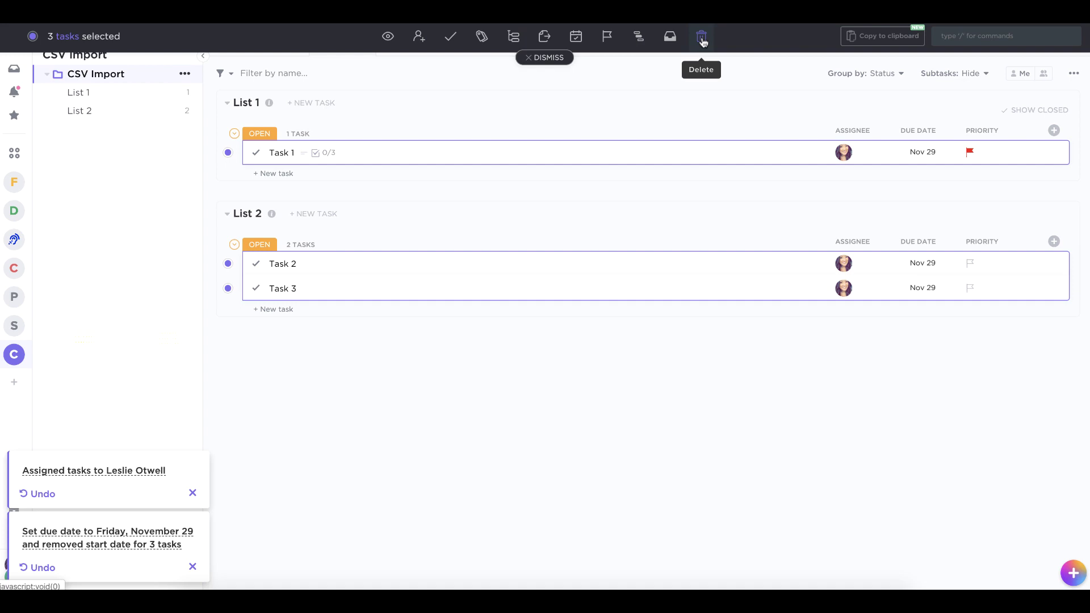
pyautogui.click(557, 57)
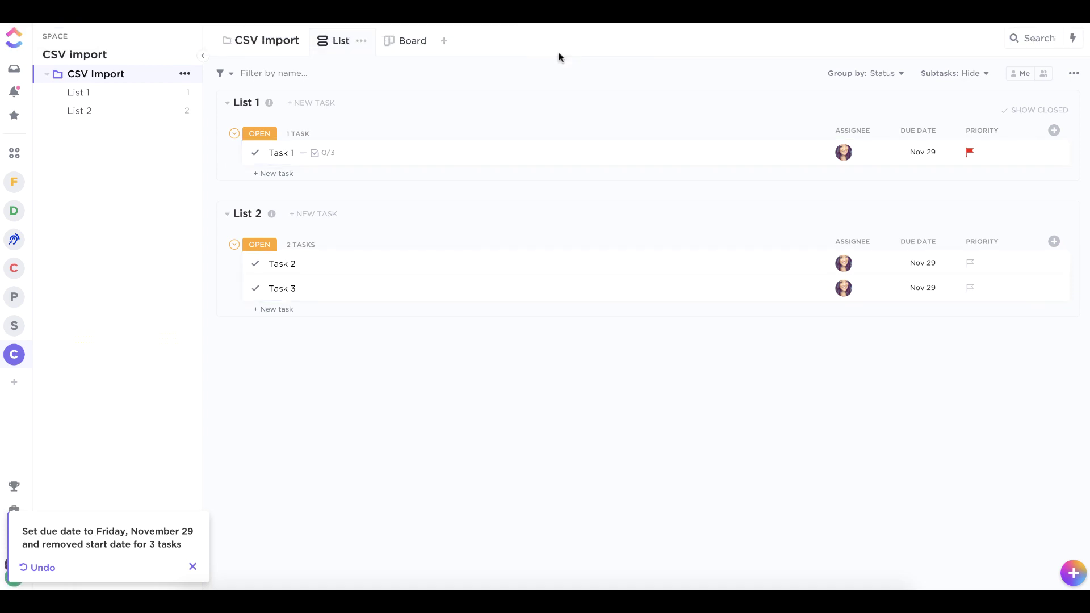
pyautogui.click(192, 566)
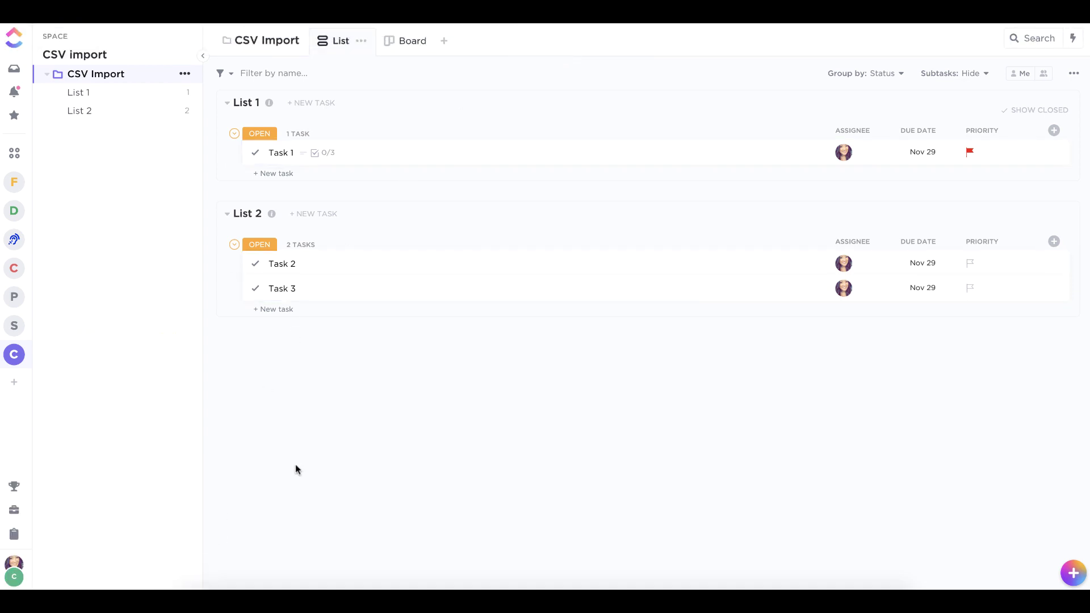